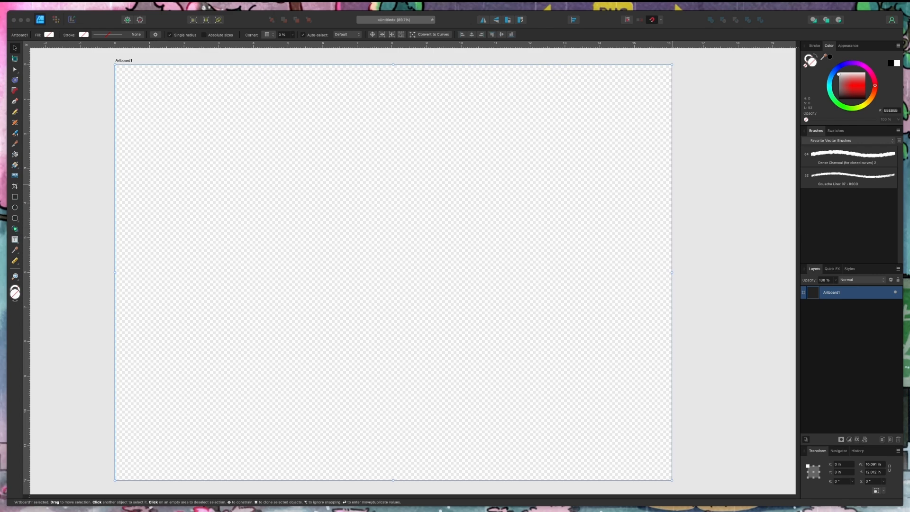
# Draw a tall rounded rectangle about 3.2 in wide and 8.9 in high near the artboard's left side.
pyautogui.click(15, 219)
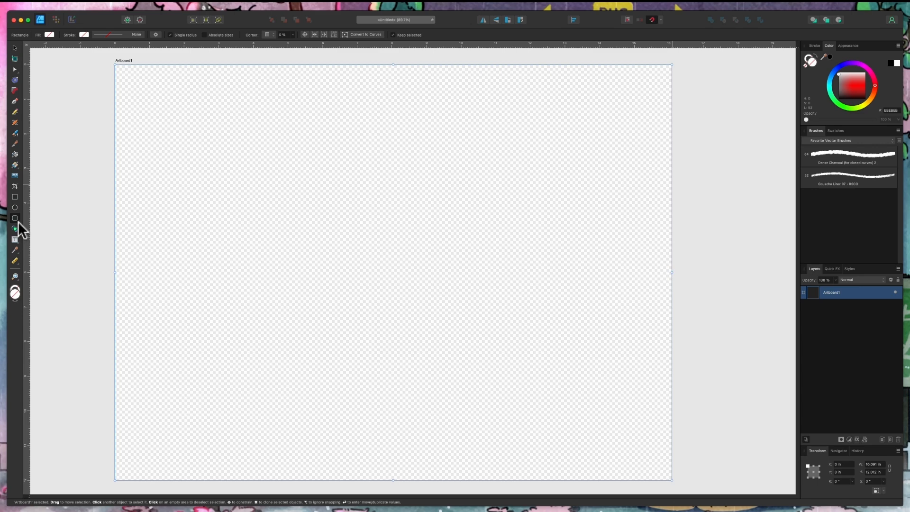
pyautogui.click(18, 222)
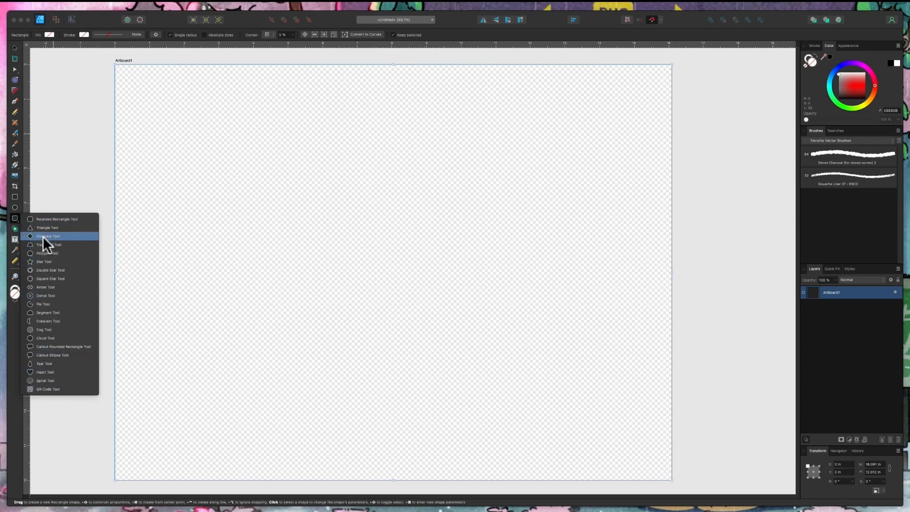
pyautogui.click(57, 219)
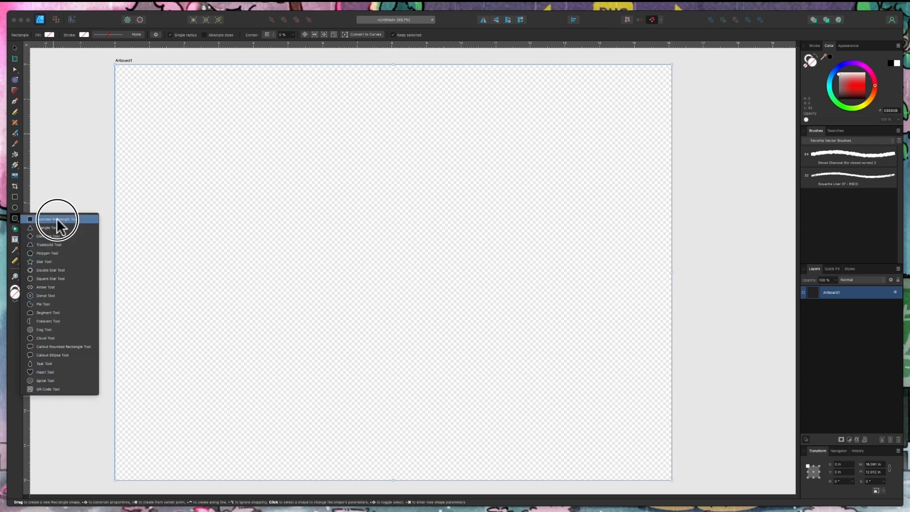
pyautogui.moveTo(171, 102); pyautogui.dragTo(283, 409)
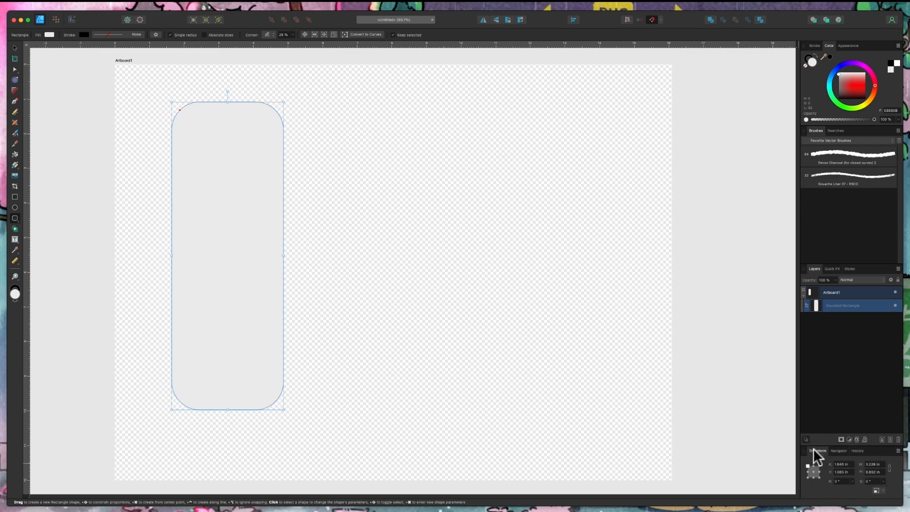
# Set the rounded rectangle's size to 2 in wide by 6 in high and reduce its corner rounding to 10 %.
pyautogui.moveTo(816, 457); pyautogui.dragTo(337, 111)
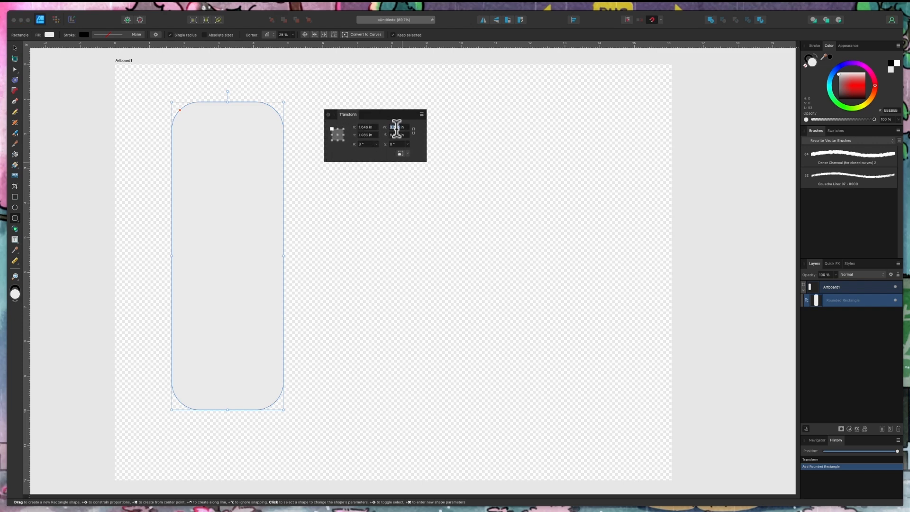
pyautogui.write('50')
pyautogui.press('Return')
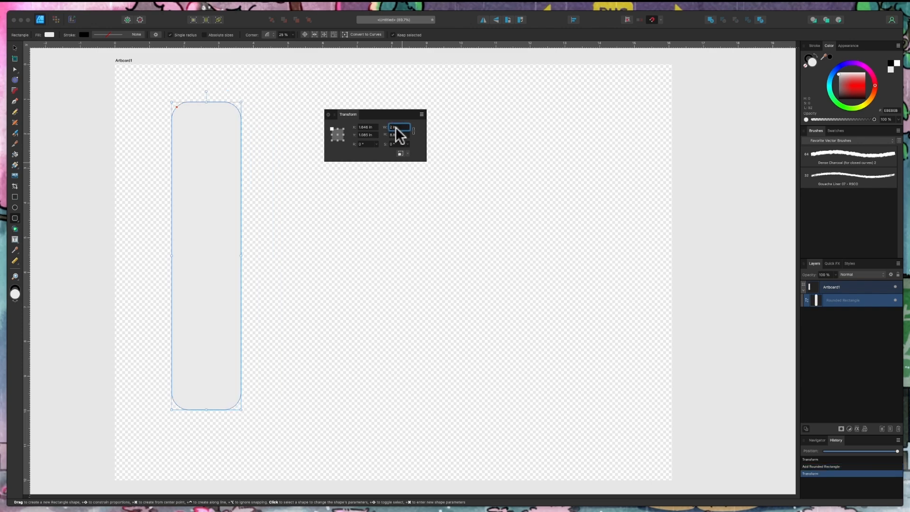
pyautogui.click(395, 135)
pyautogui.write('4.5')
pyautogui.press('Return')
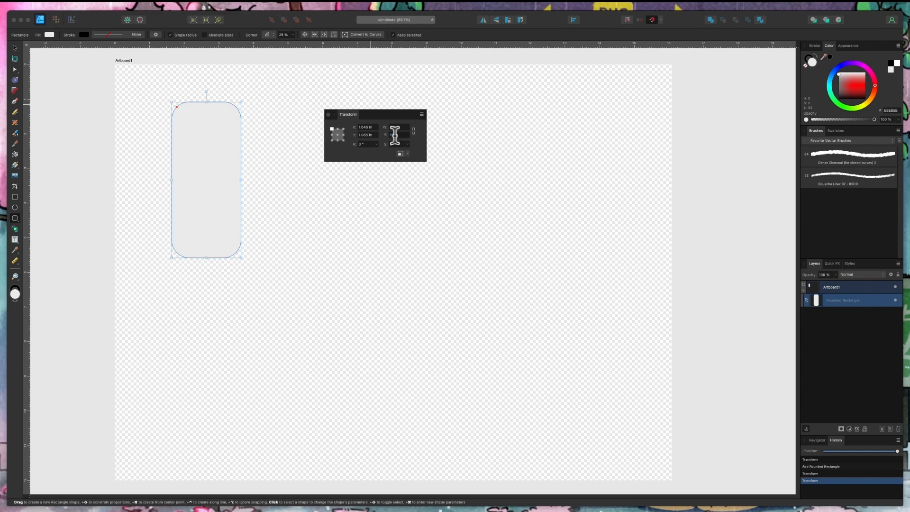
pyautogui.write('6')
pyautogui.press('Return')
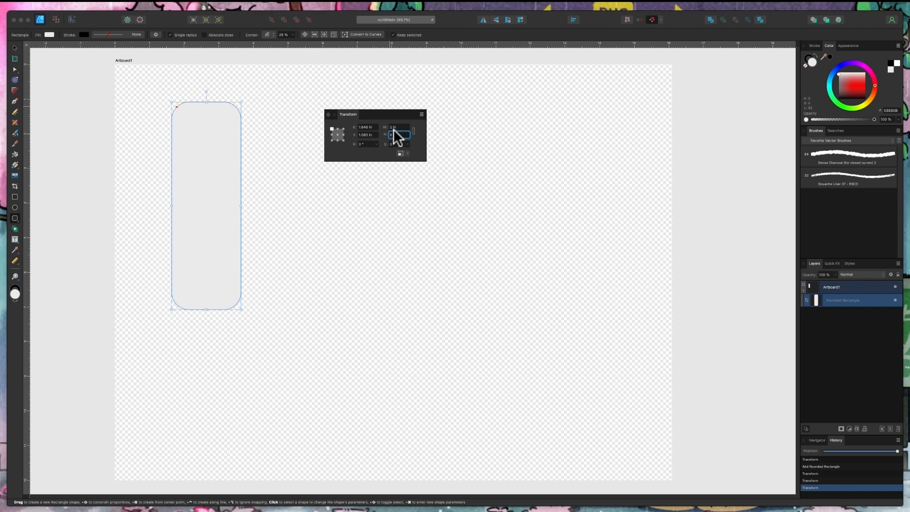
pyautogui.moveTo(177, 105); pyautogui.dragTo(174, 101)
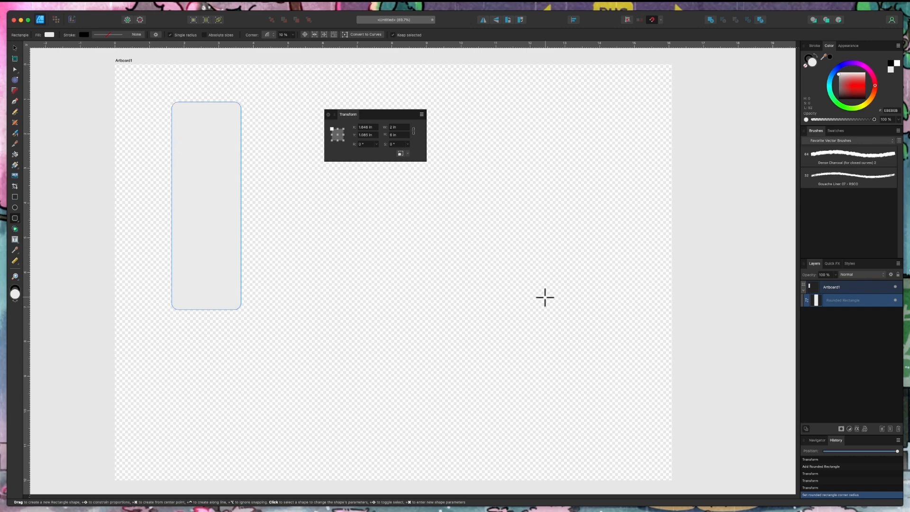
# Switch to the browser to view the Neon Squiggle Scribbles Seamless Pattern page, and return to the Affinity Designer document.
pyautogui.press('super+Tab')
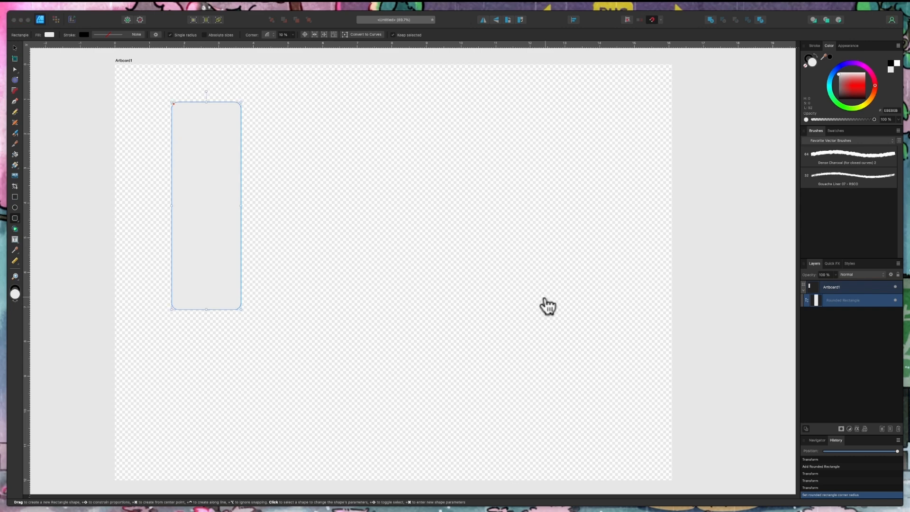
pyautogui.press('super+Tab')
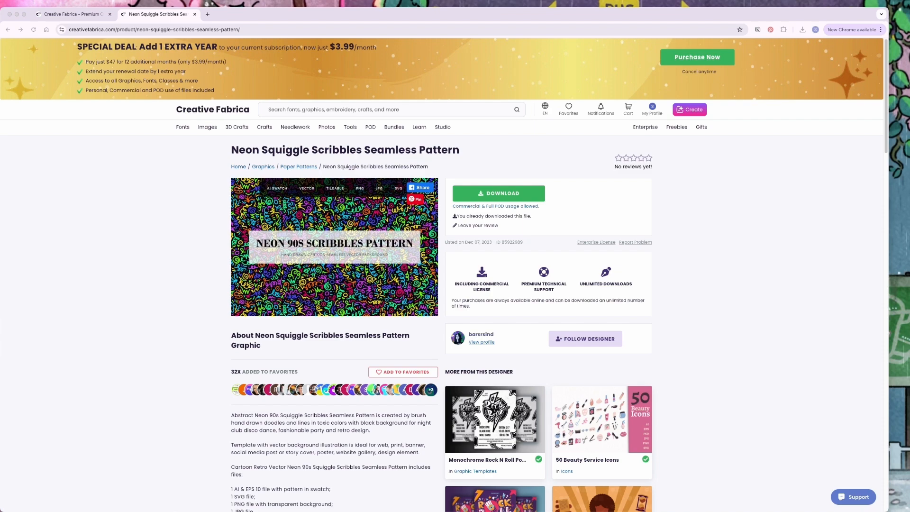
pyautogui.press('super+Tab')
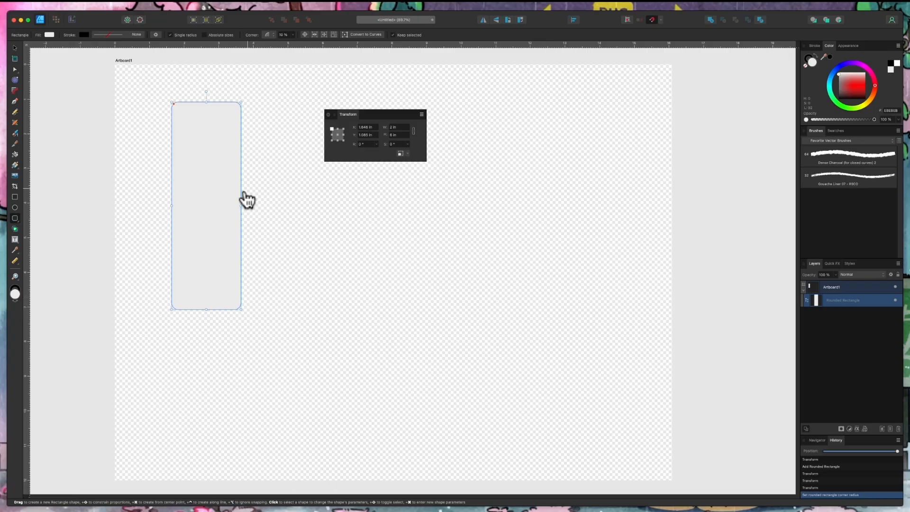
# Place the JPG scribble pattern about 11.9 in square over the rounded rectangle and clip it inside that shape.
pyautogui.click(69, 5)
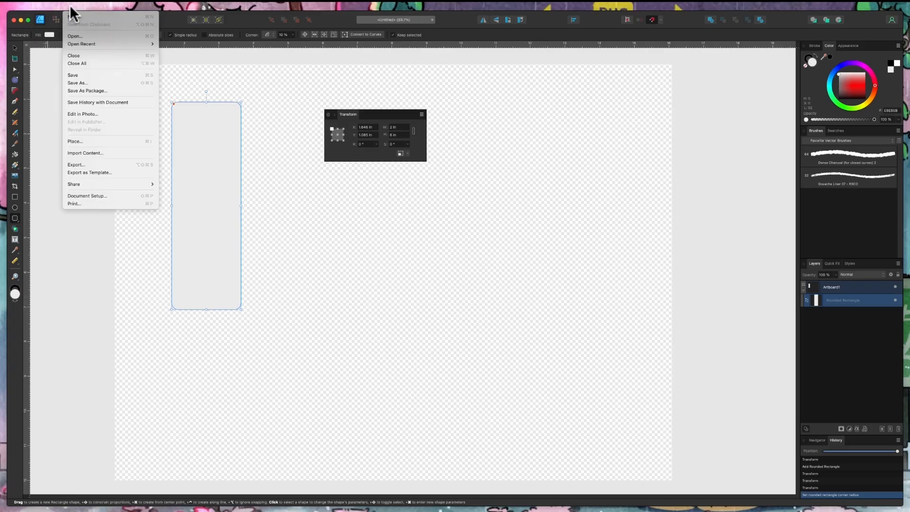
pyautogui.click(76, 140)
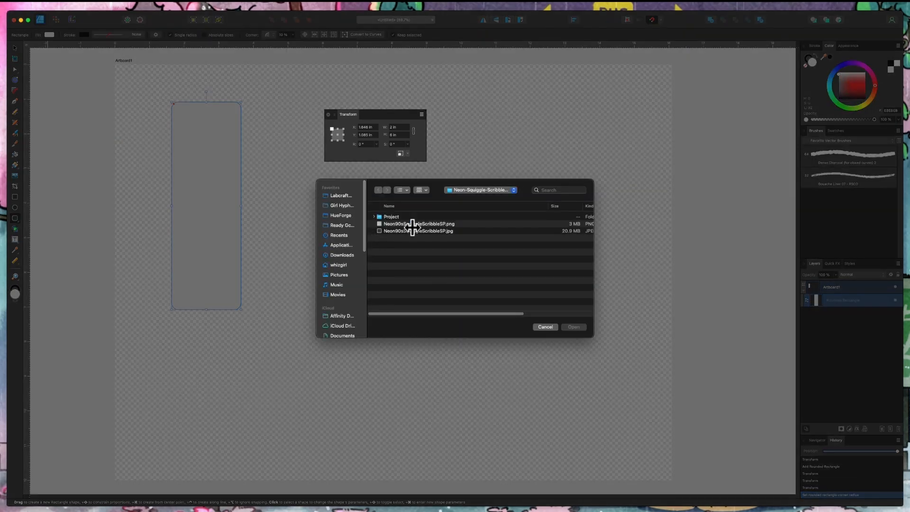
pyautogui.click(413, 224)
pyautogui.click(411, 231)
pyautogui.click(575, 326)
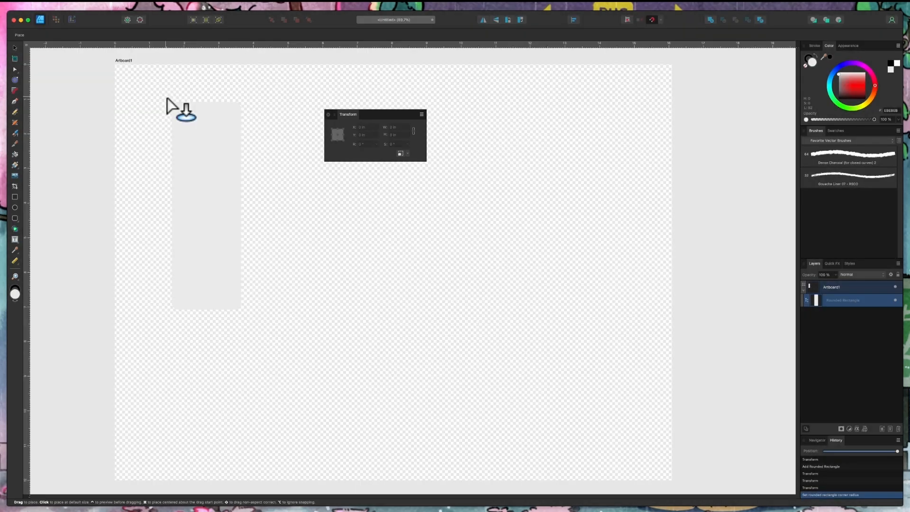
pyautogui.moveTo(167, 98); pyautogui.dragTo(654, 440)
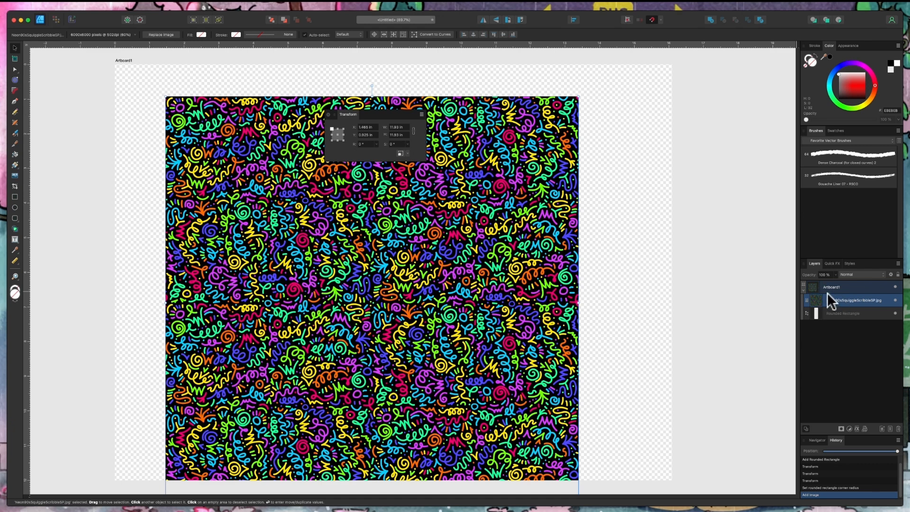
pyautogui.moveTo(840, 303); pyautogui.dragTo(836, 316)
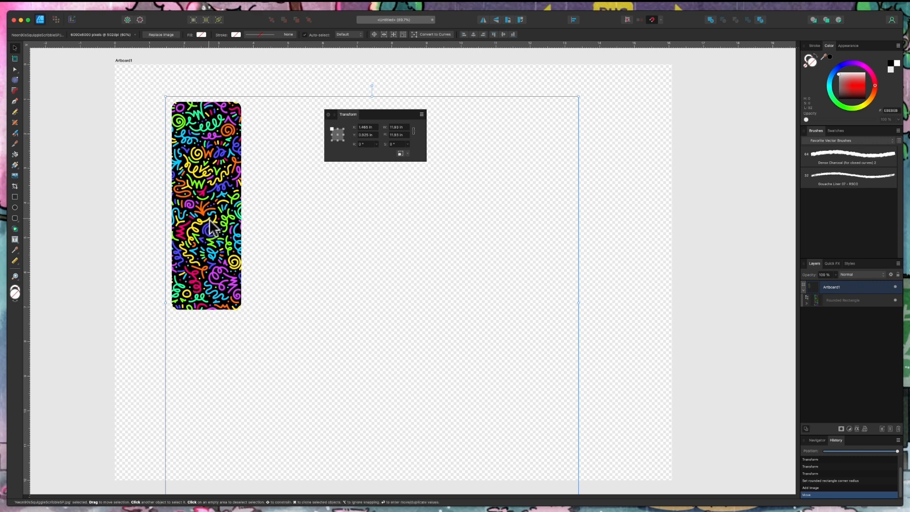
# Reposition the clipped pattern image and scale it down so smaller scribbles fill the whole rounded rectangle.
pyautogui.click(849, 315)
pyautogui.moveTo(442, 291)
pyautogui.mouseDown()
pyautogui.moveTo(416, 283)
pyautogui.moveTo(379, 296)
pyautogui.moveTo(309, 292)
pyautogui.moveTo(445, 304)
pyautogui.moveTo(462, 291)
pyautogui.moveTo(378, 289)
pyautogui.moveTo(434, 292)
pyautogui.mouseUp()
pyautogui.scroll(-2, 559, 389)
pyautogui.moveTo(560, 479); pyautogui.dragTo(612, 434)
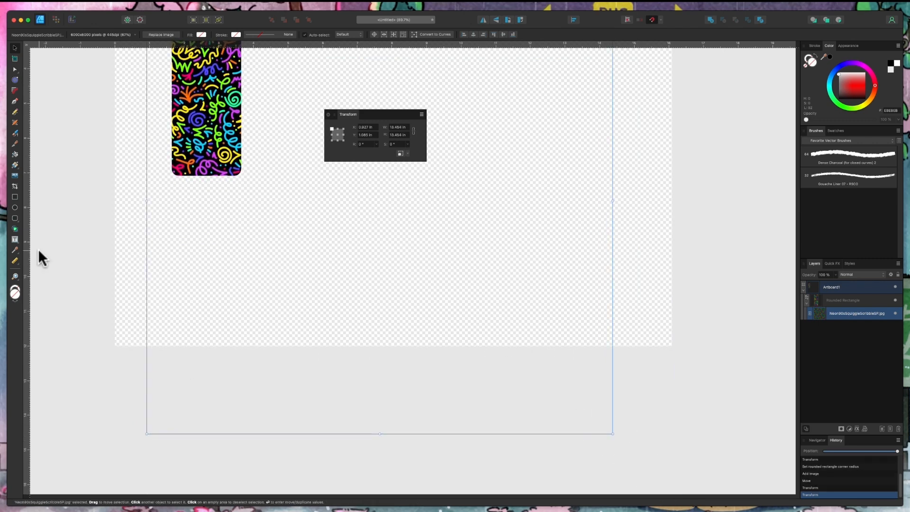
pyautogui.click(15, 276)
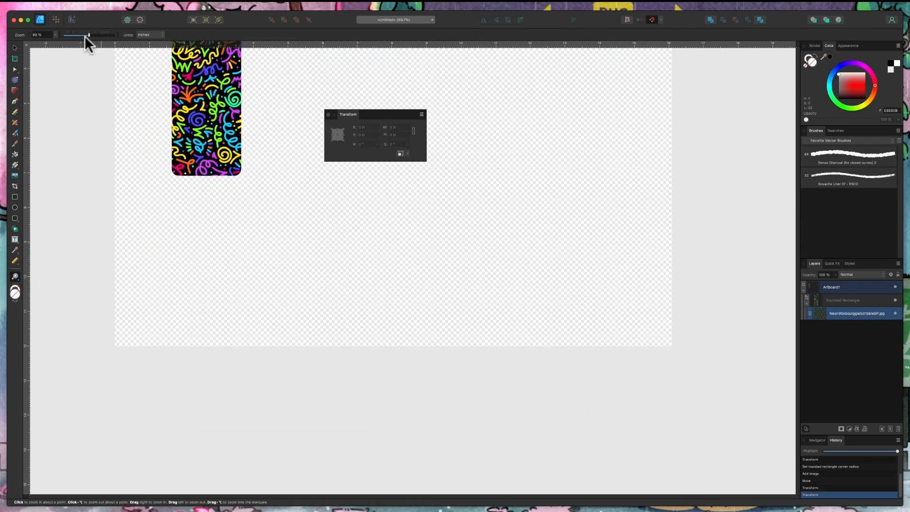
pyautogui.moveTo(87, 36); pyautogui.dragTo(77, 36)
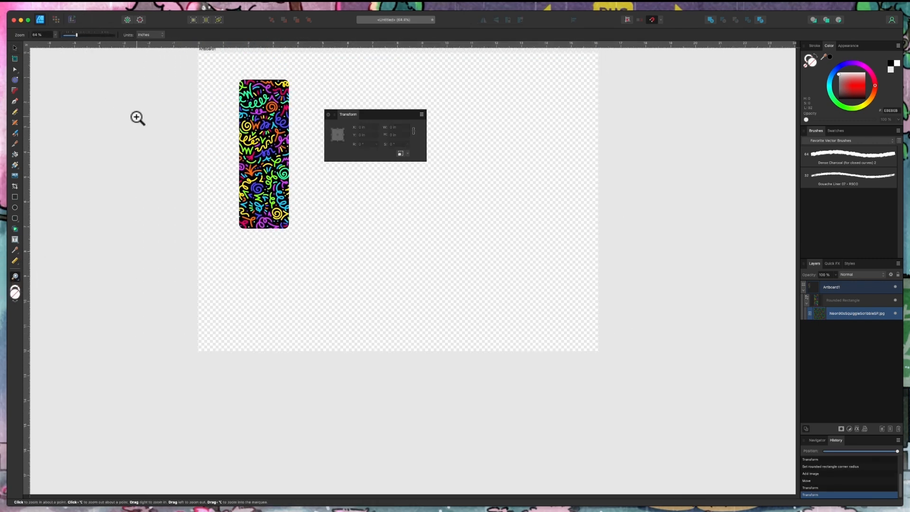
pyautogui.scroll(3, 137, 118)
pyautogui.press('v')
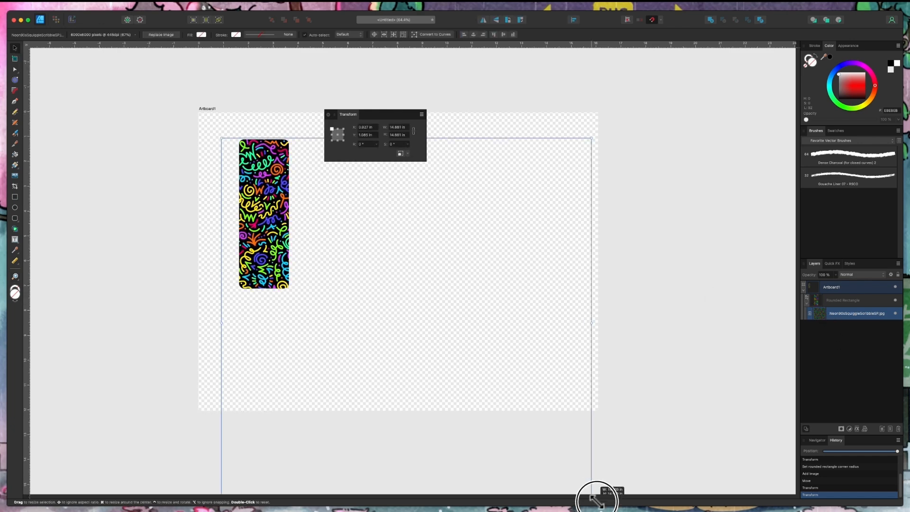
pyautogui.moveTo(596, 500); pyautogui.dragTo(447, 390)
pyautogui.click(209, 178)
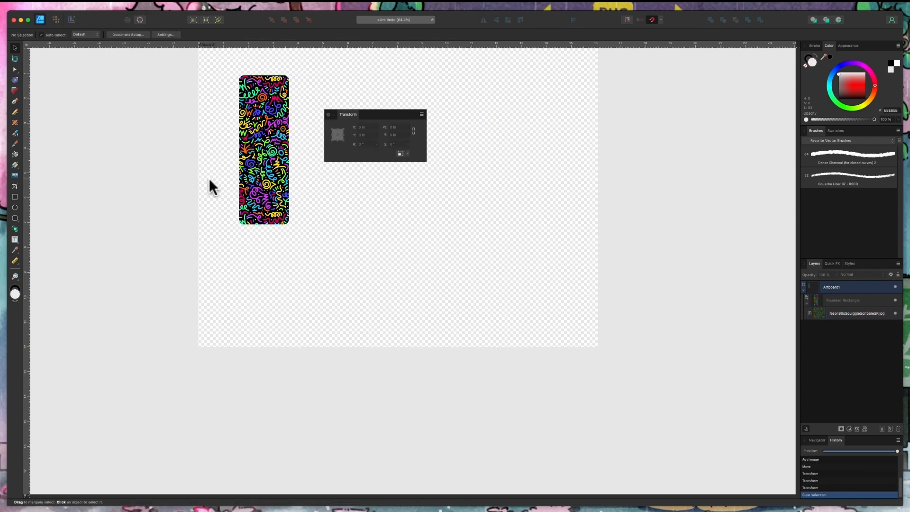
# Move the patterned rectangle near the artboard's upper-left corner, to about X 0.37 in, Y 0.28 in, and move the floating transform settings off the artboard.
pyautogui.scroll(3, 221, 157)
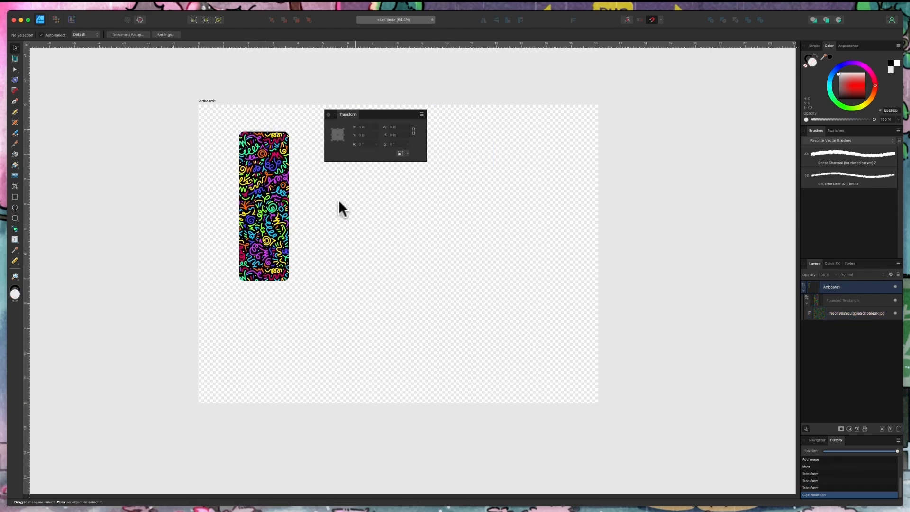
pyautogui.click(824, 301)
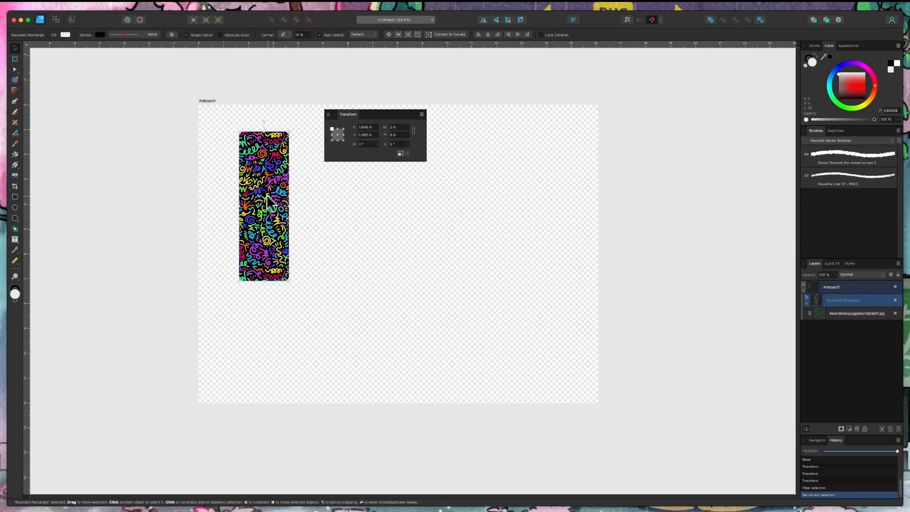
pyautogui.moveTo(268, 201); pyautogui.dragTo(235, 181)
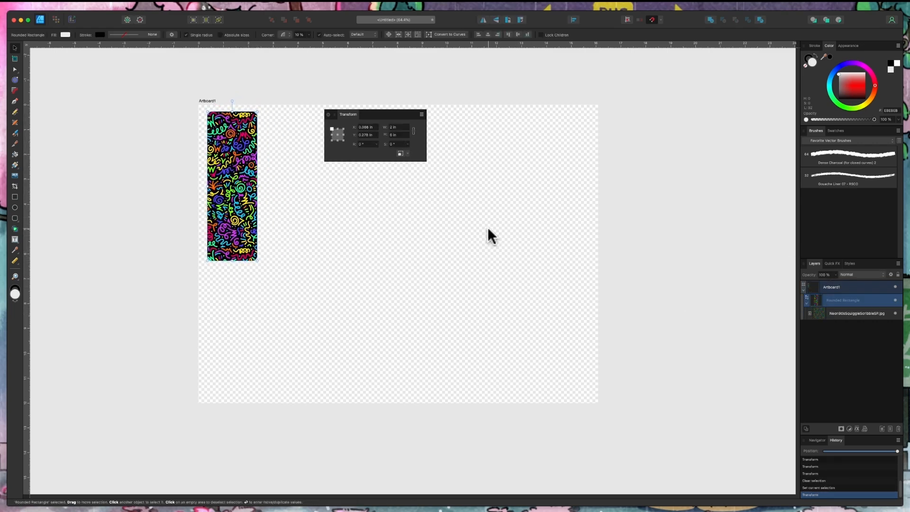
pyautogui.moveTo(371, 116); pyautogui.dragTo(678, 222)
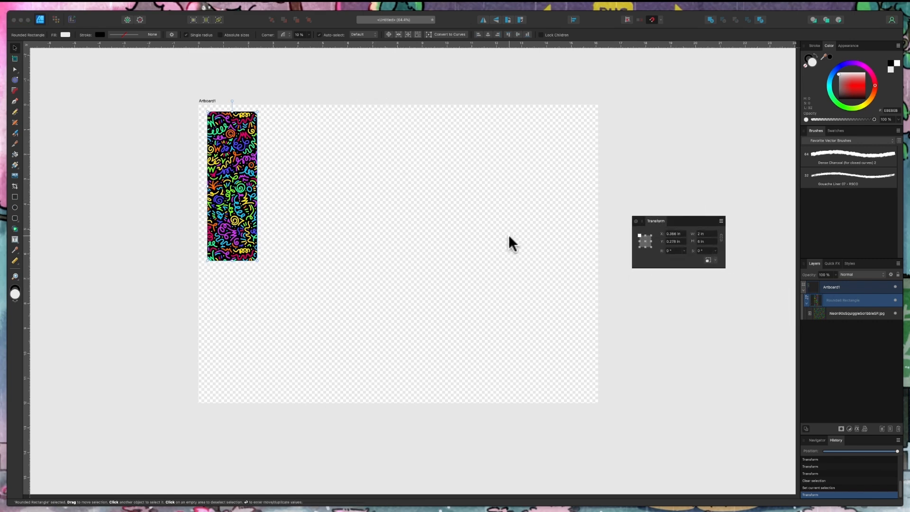
# Duplicate the patterned rectangle, place the copy beside it at about X 2.58 in, and repeat the duplication to make an evenly spaced row of seven.
pyautogui.rightClick(837, 302)
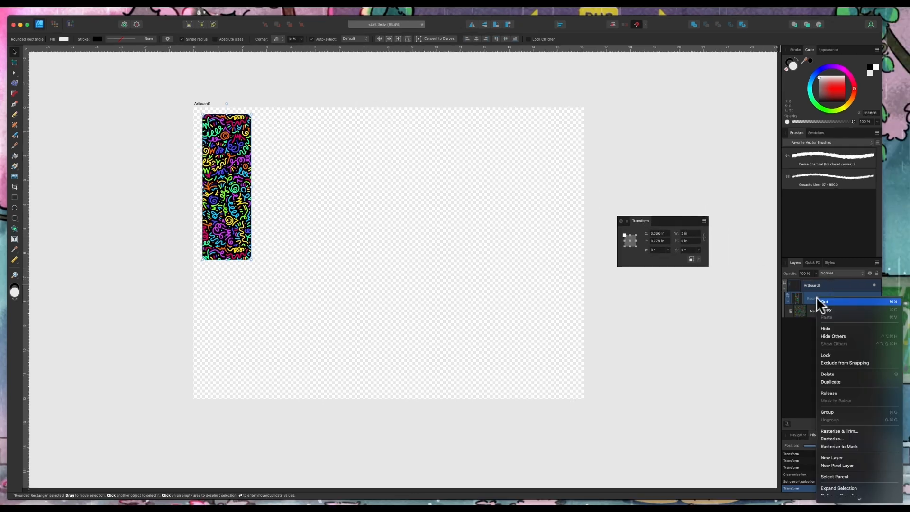
pyautogui.click(830, 382)
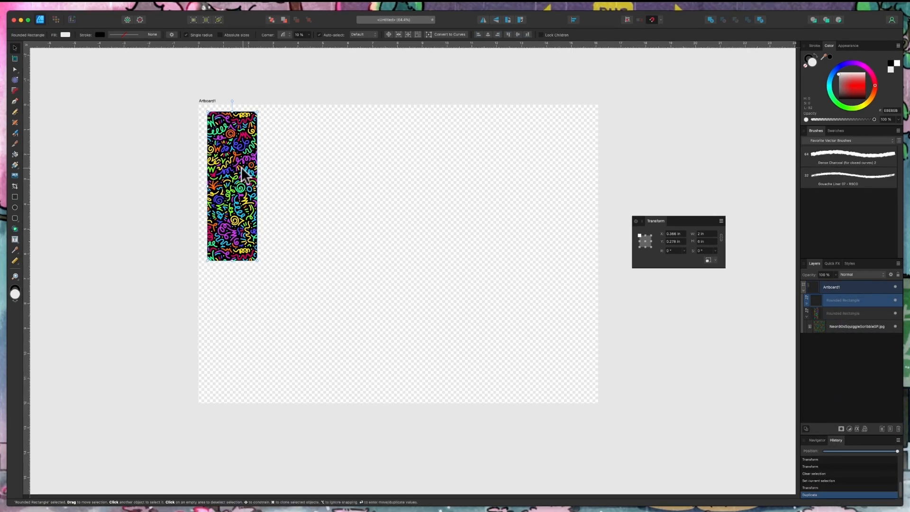
pyautogui.moveTo(242, 173); pyautogui.dragTo(287, 176)
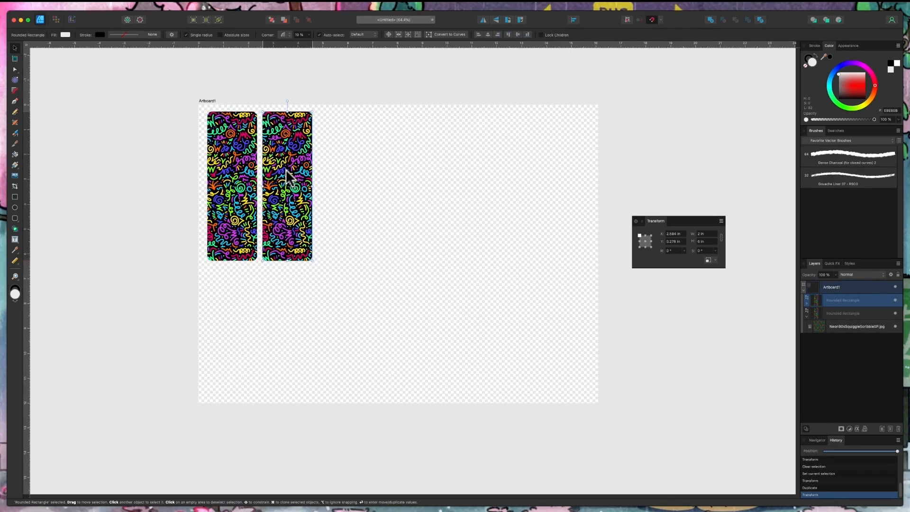
pyautogui.click(85, 6)
pyautogui.click(110, 90)
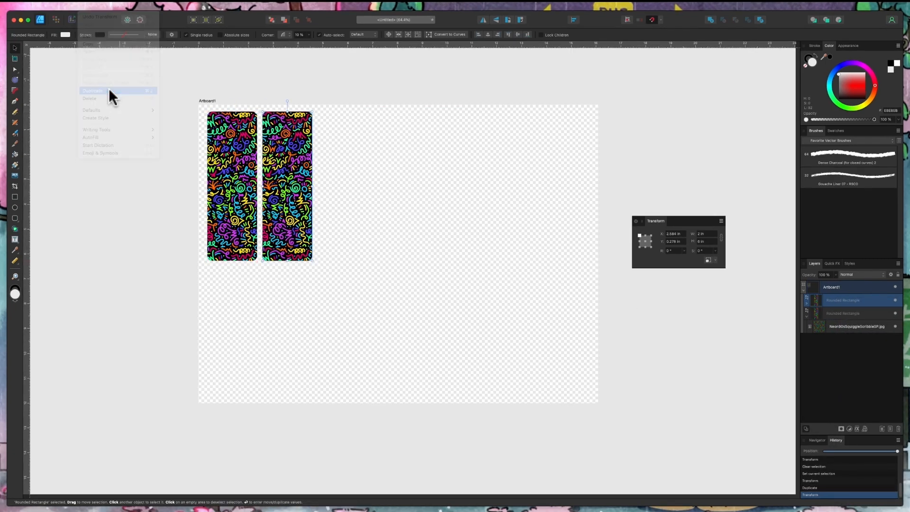
pyautogui.press('super+j')
pyautogui.press('super+j')
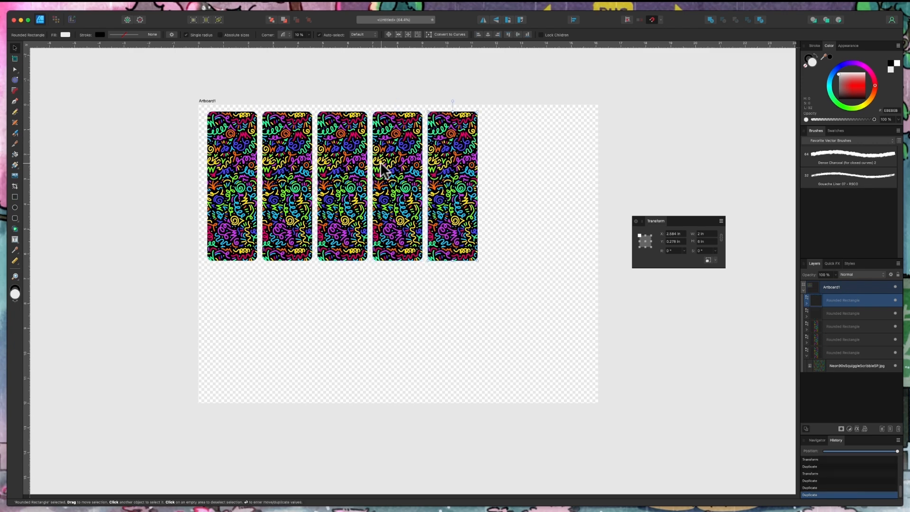
pyautogui.press('super+j')
pyautogui.press('super+j')
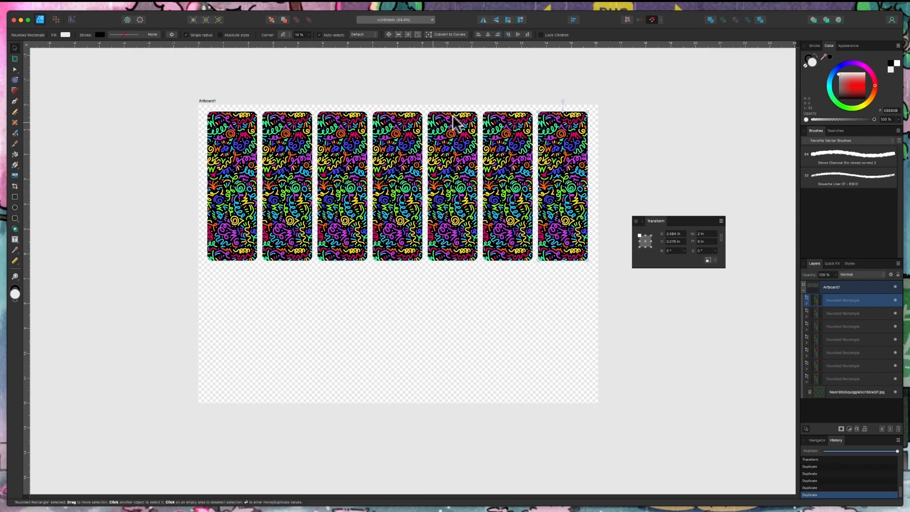
# Copy the whole row of seven rectangles directly below the first and extend the artboard's bottom edge to a height of about 12.7 in.
pyautogui.moveTo(156, 80); pyautogui.dragTo(609, 278)
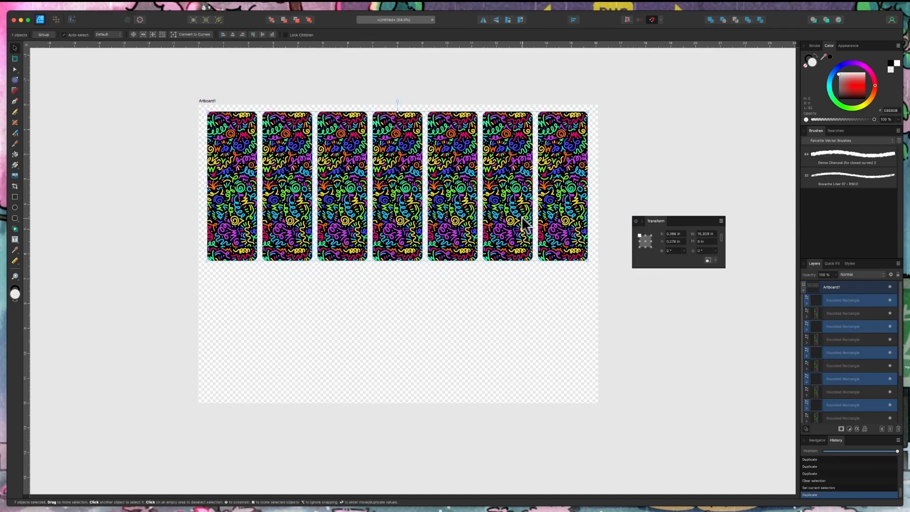
pyautogui.moveTo(453, 154)
pyautogui.mouseDown()
pyautogui.moveTo(484, 365)
pyautogui.moveTo(447, 306)
pyautogui.moveTo(452, 311)
pyautogui.mouseUp()
pyautogui.click(832, 287)
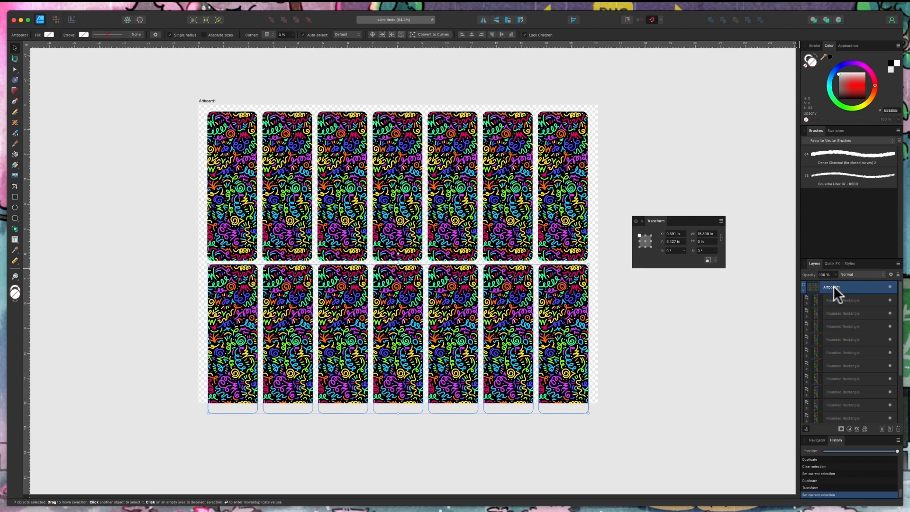
pyautogui.moveTo(399, 432); pyautogui.dragTo(400, 421)
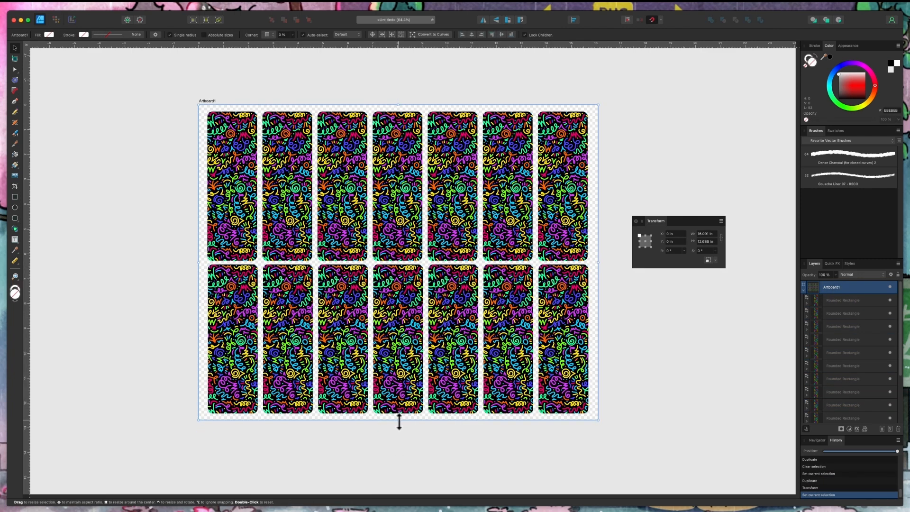
# Delete the clipped pattern image from every duplicate rounded rectangle, leaving only the original at the artboard's upper-left corner filled.
pyautogui.press('super+d')
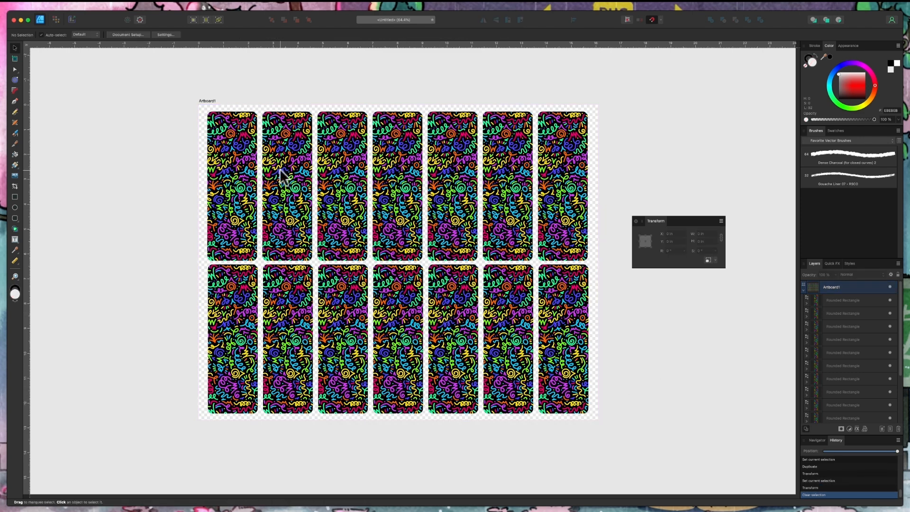
pyautogui.scroll(-2, 814, 403)
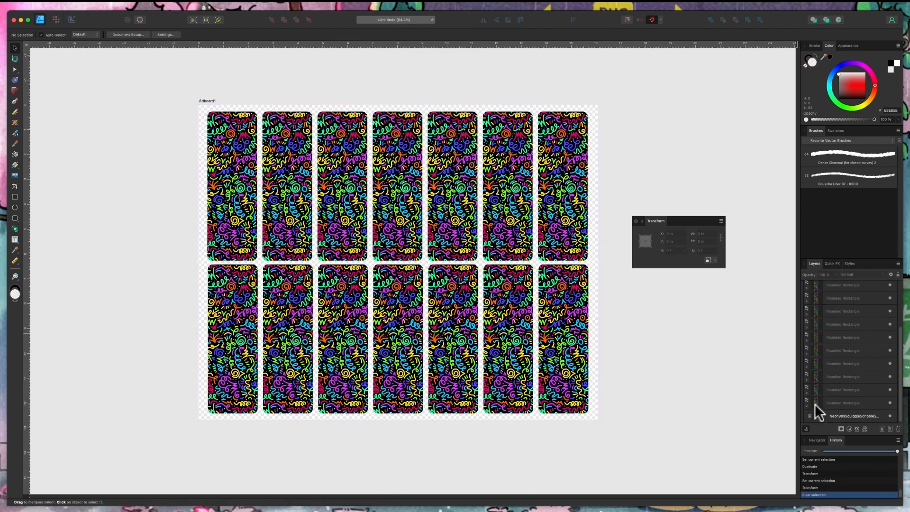
pyautogui.scroll(-1, 834, 402)
pyautogui.click(846, 402)
pyautogui.press('Delete')
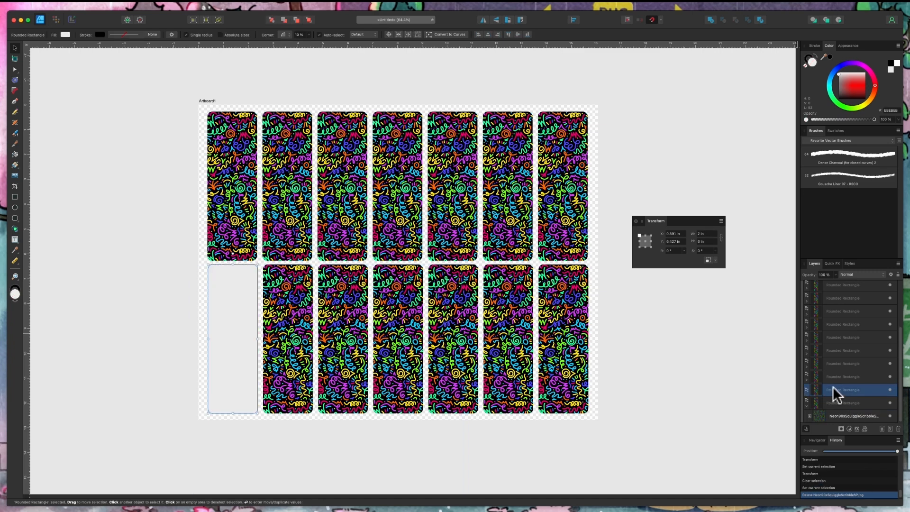
pyautogui.click(811, 377)
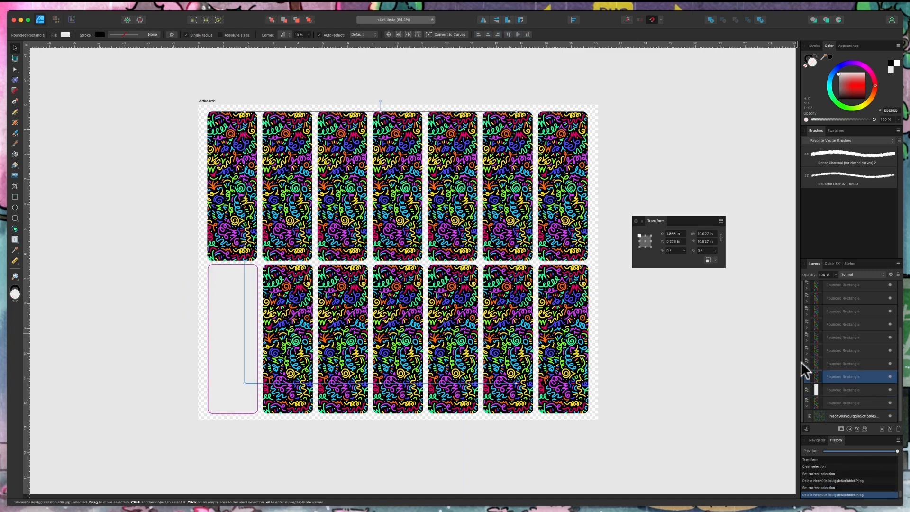
pyautogui.press('Delete')
pyautogui.click(811, 363)
pyautogui.press('Delete')
pyautogui.click(811, 350)
pyautogui.press('Delete')
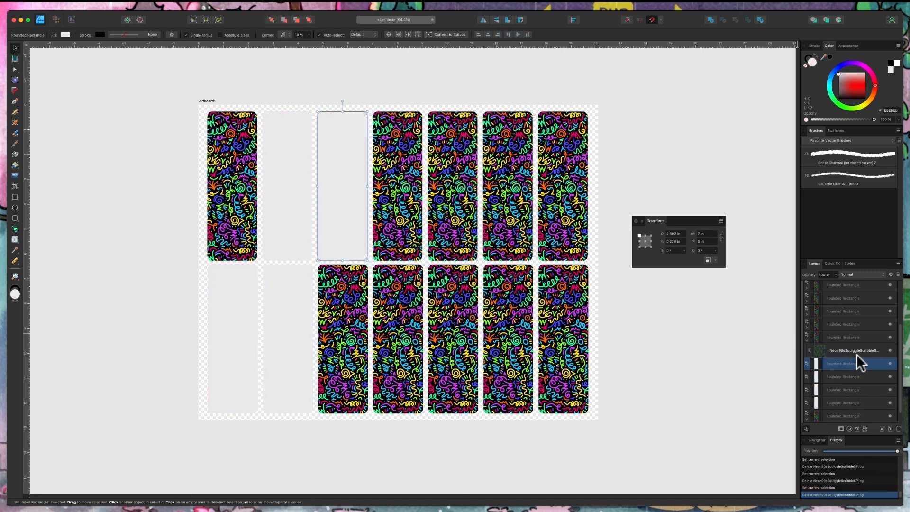
pyautogui.click(814, 337)
pyautogui.press('Delete')
pyautogui.click(809, 326)
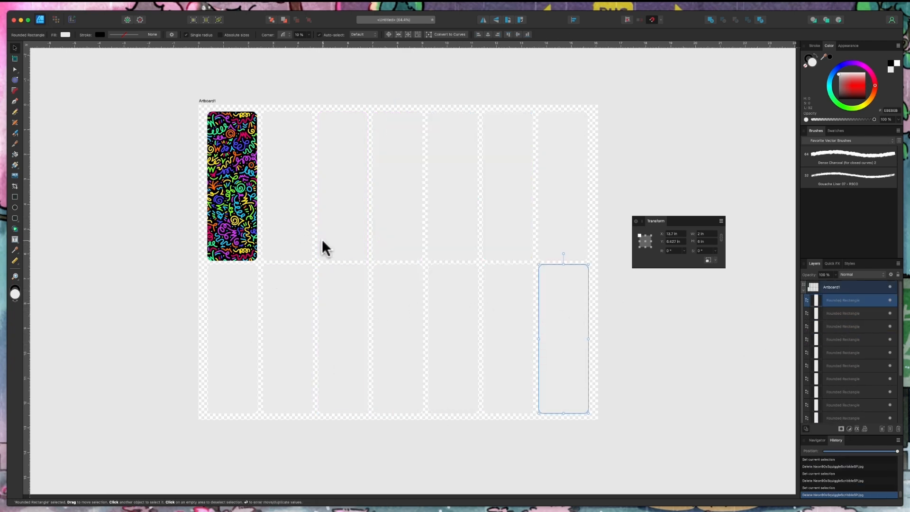
# Set up a PNG export of the remaining patterned rectangle with the export area set to Selection Only.
pyautogui.click(279, 163)
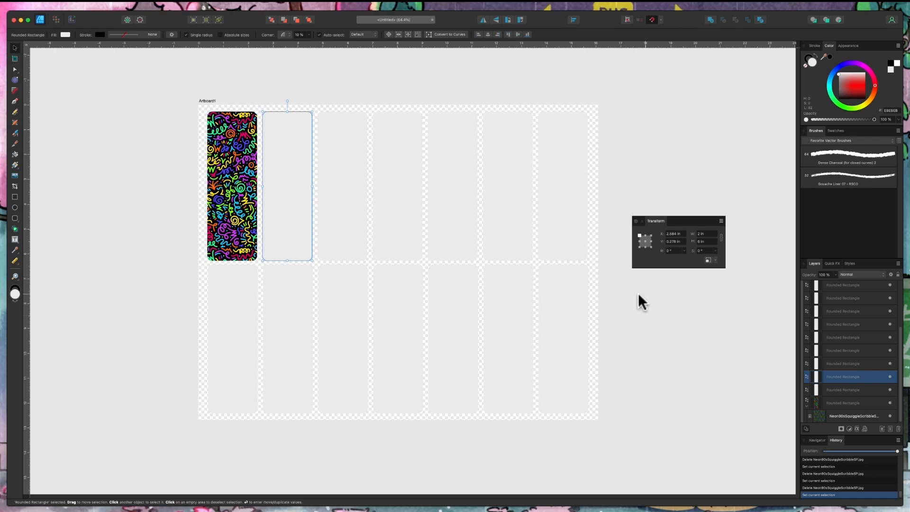
pyautogui.click(228, 153)
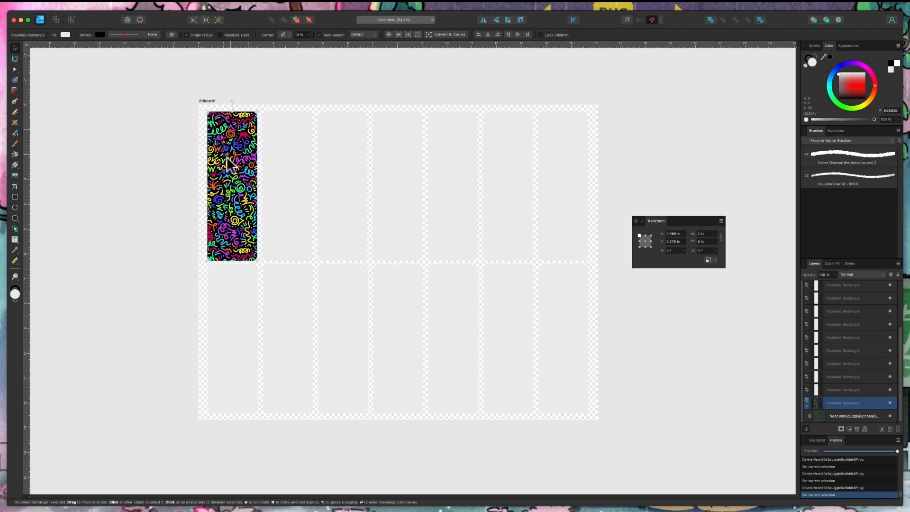
pyautogui.click(72, 6)
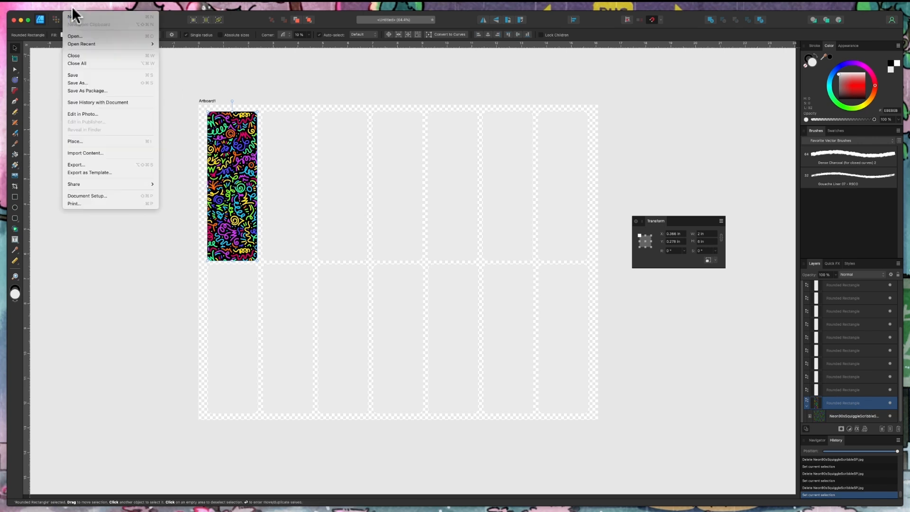
pyautogui.click(102, 160)
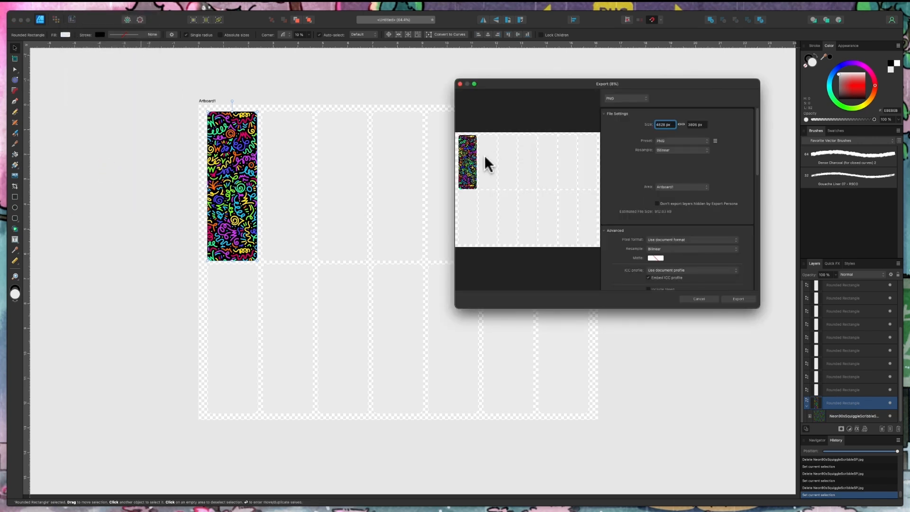
pyautogui.click(671, 188)
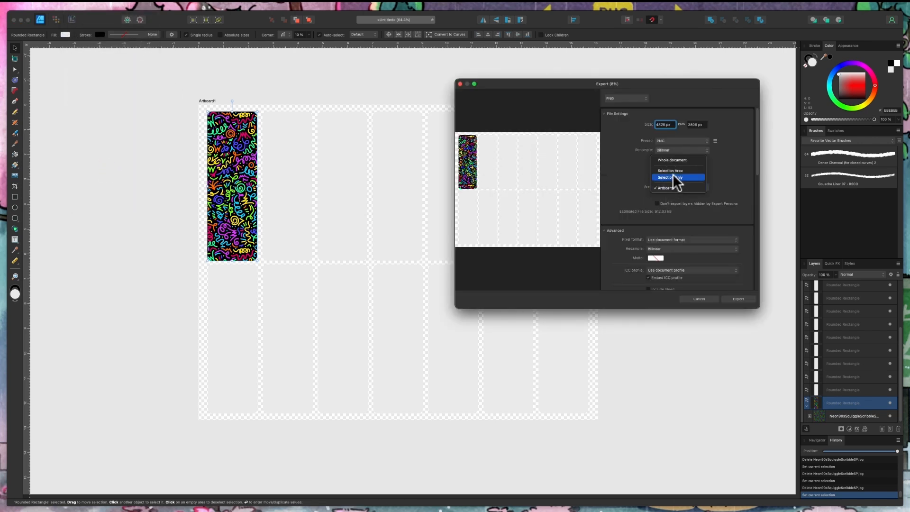
pyautogui.click(675, 177)
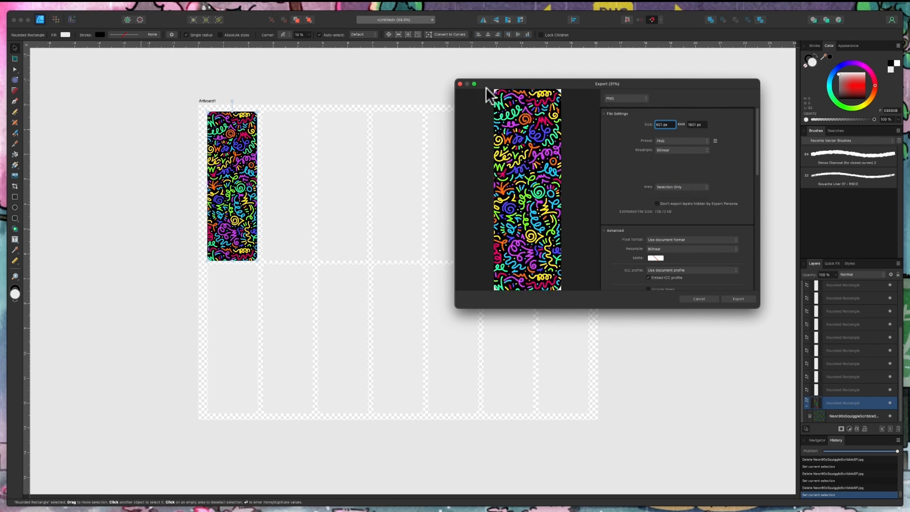
# Export the image to the Desktop under the name Graffiti.Bookmark.
pyautogui.click(738, 300)
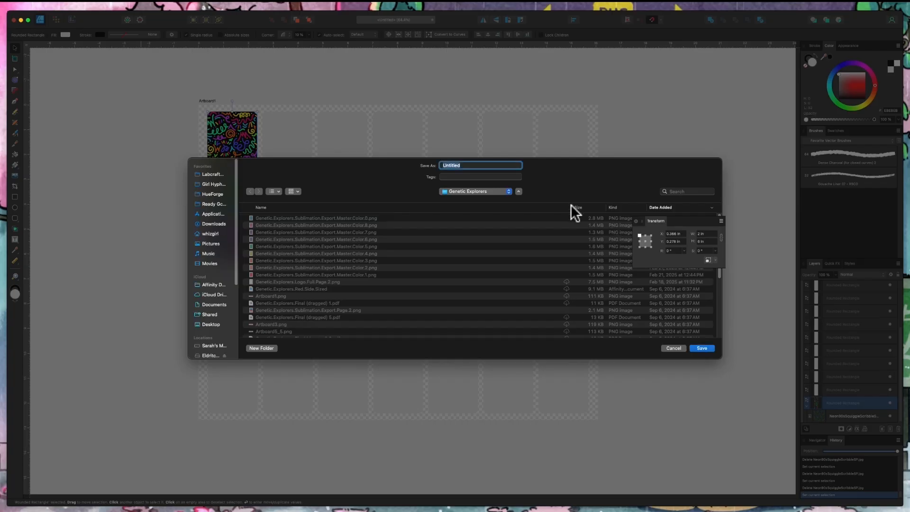
pyautogui.click(209, 327)
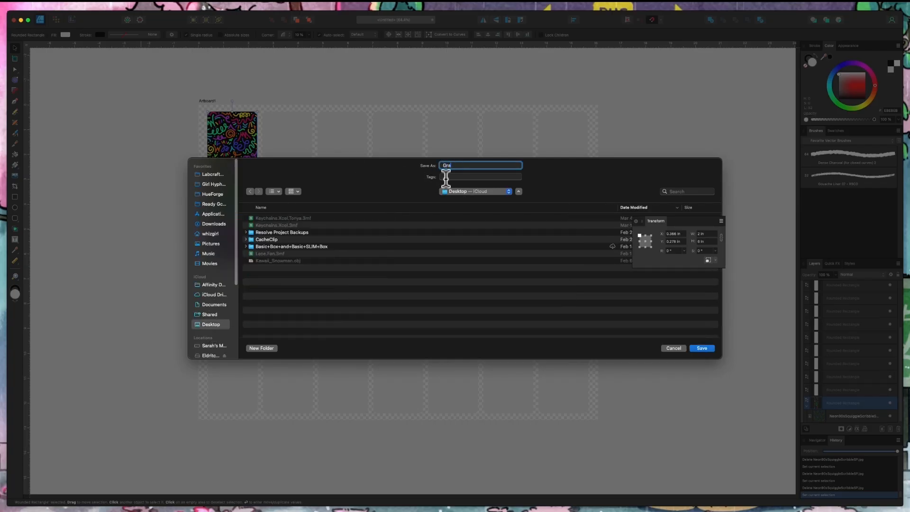
pyautogui.write('Graffiti.Bookmark')
pyautogui.press('Return')
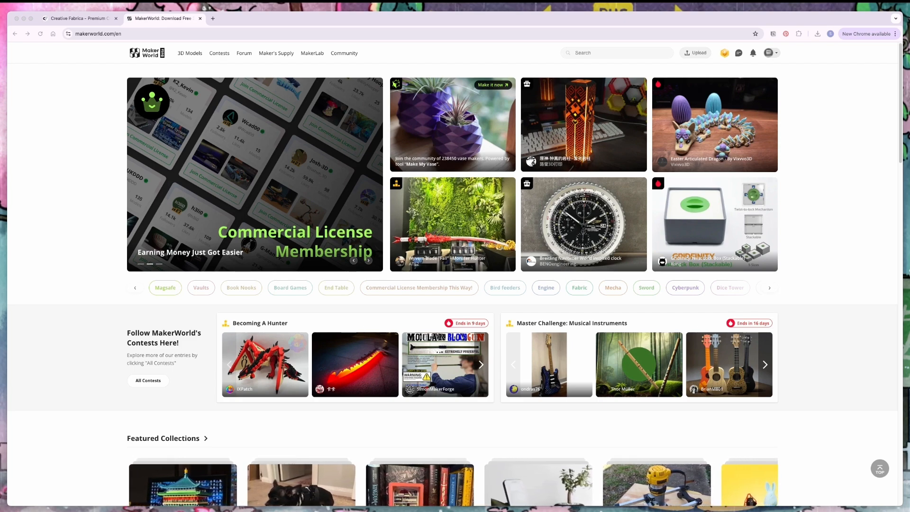
# Switch to MakerWorld in the browser and start a blank project with MakerLab's Image to Keychain tool.
pyautogui.click(312, 54)
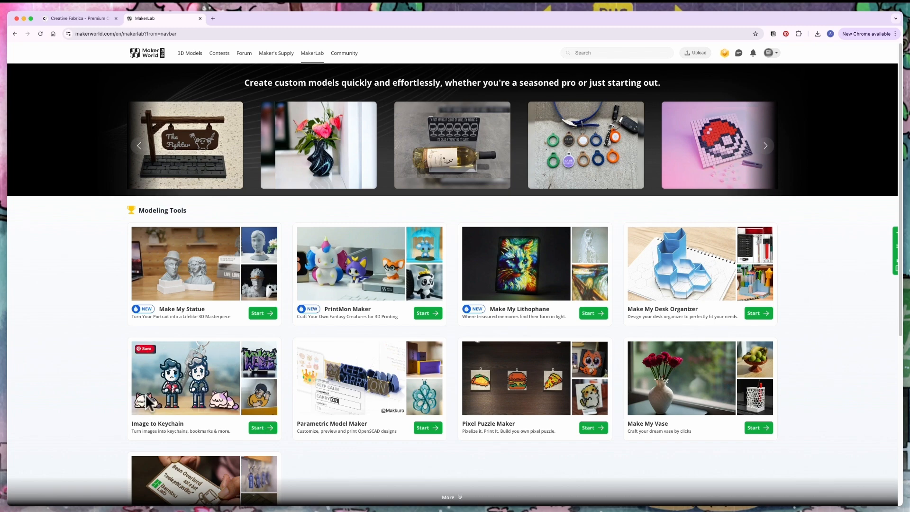
pyautogui.click(262, 429)
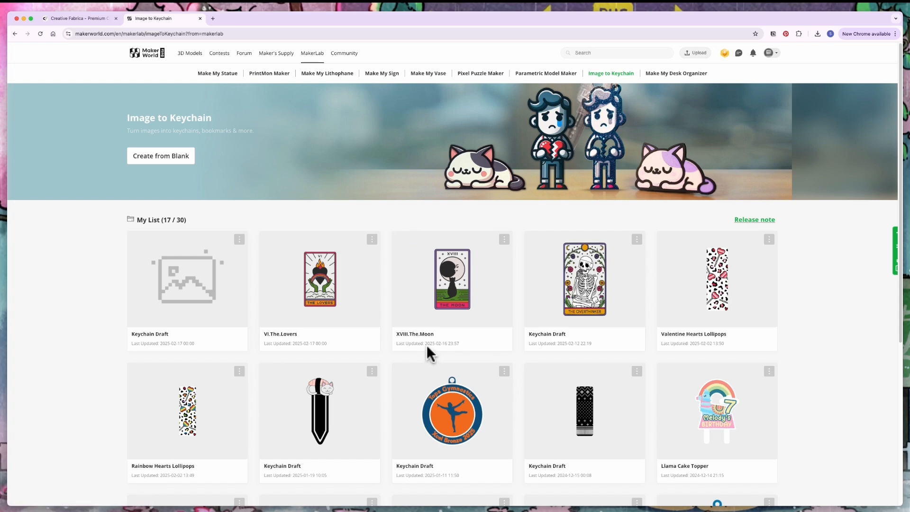
pyautogui.click(169, 159)
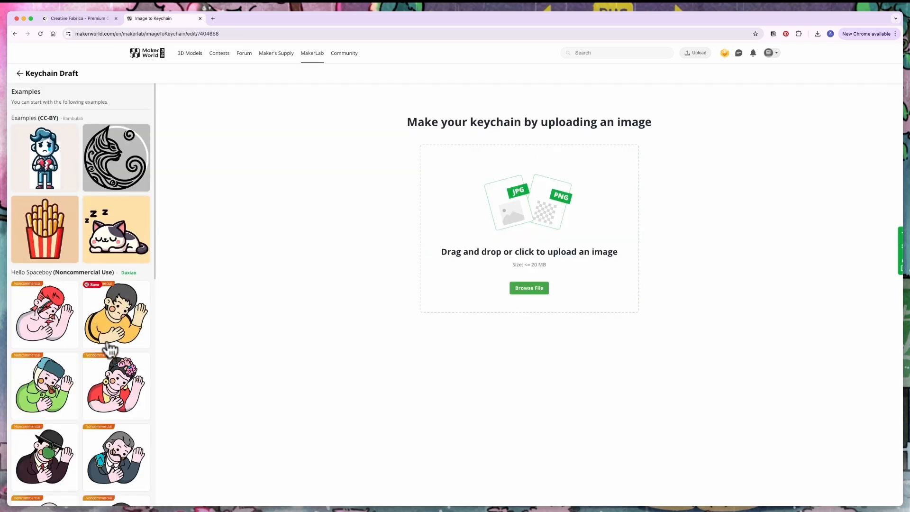
# Upload Graffiti.Bookmark.png from the Desktop and accept the default image preprocessing settings.
pyautogui.click(528, 289)
pyautogui.scroll(-2, 332, 295)
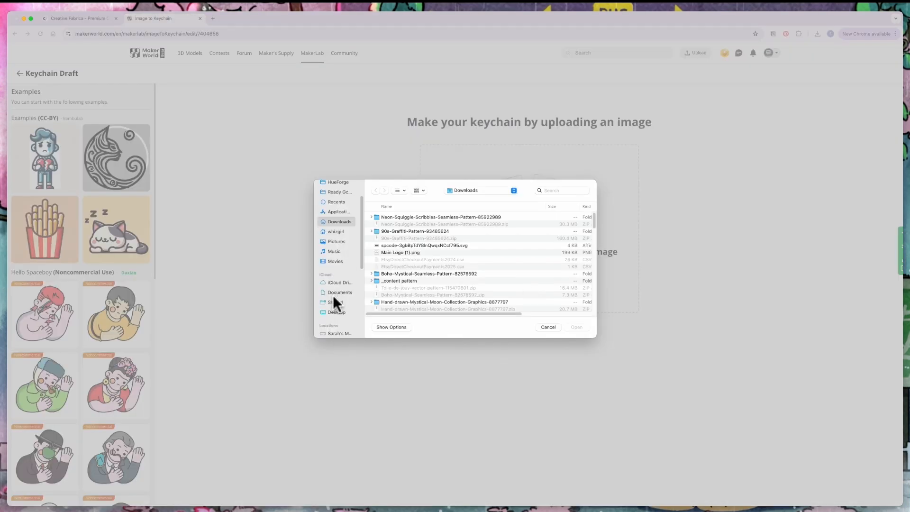
pyautogui.click(331, 312)
pyautogui.click(420, 218)
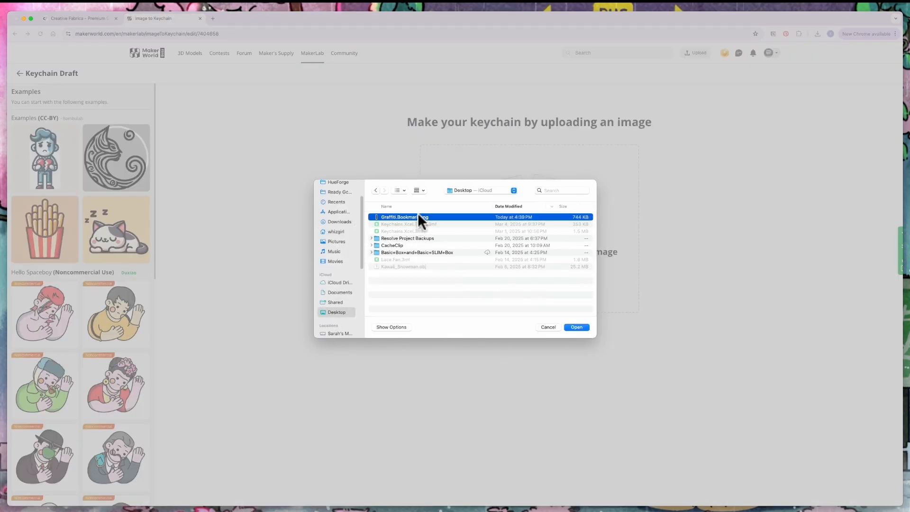
pyautogui.click(575, 327)
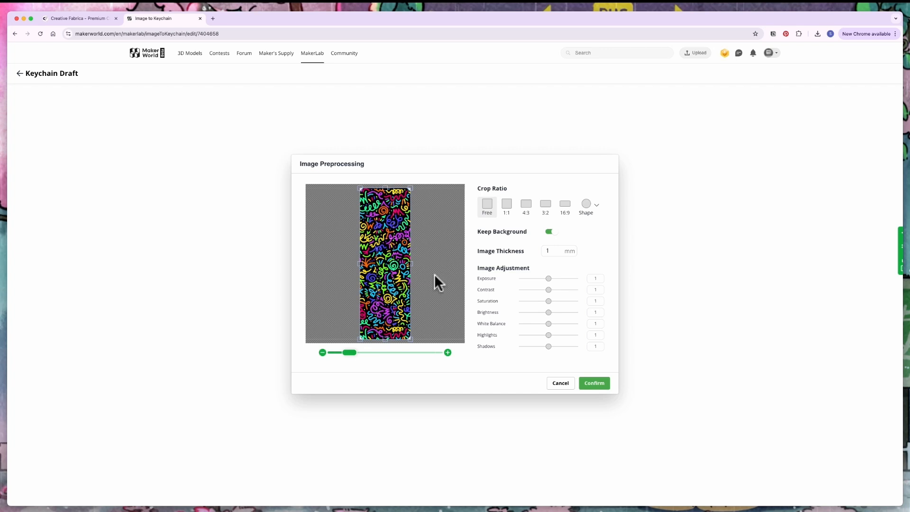
pyautogui.click(595, 383)
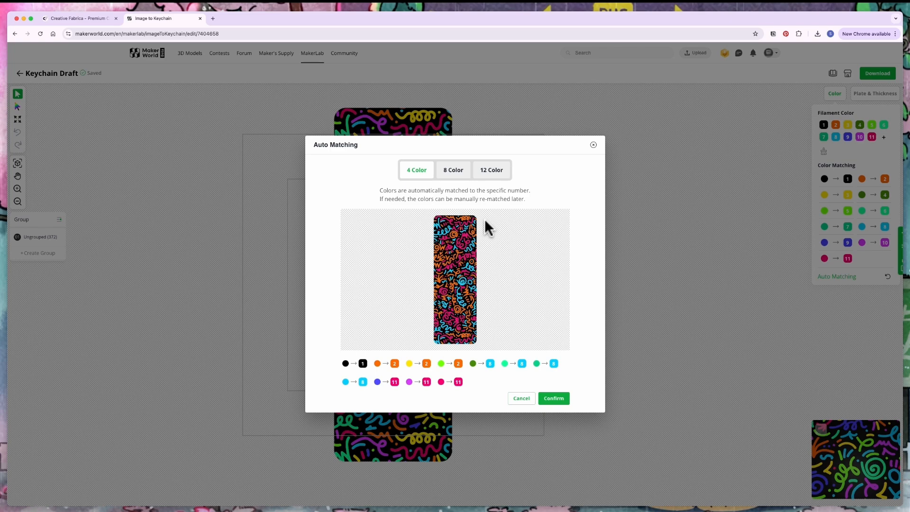
# Compare the 8-colour and 12-colour automatic matching and apply the 12 Color option.
pyautogui.click(448, 171)
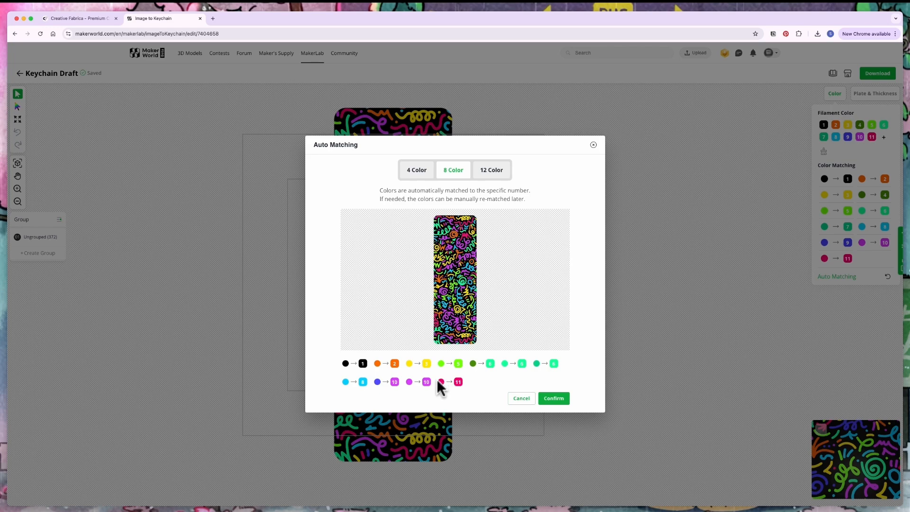
pyautogui.click(498, 172)
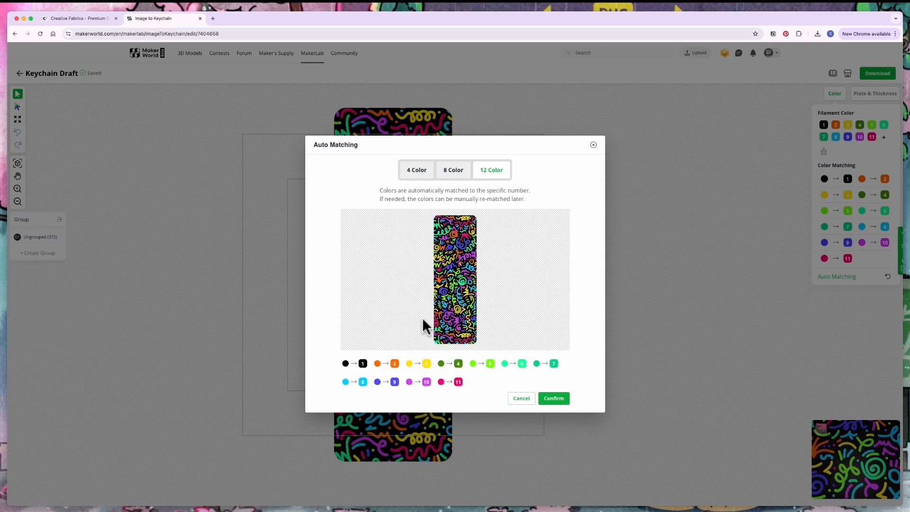
pyautogui.click(553, 399)
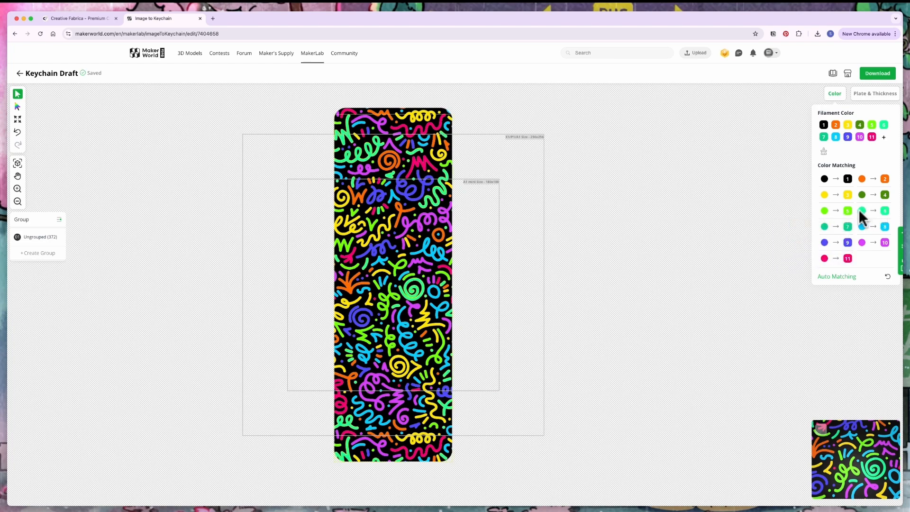
# Match the dark teal image colour to filament 6 and remove the unused filament 7 from the filament colours.
pyautogui.click(841, 241)
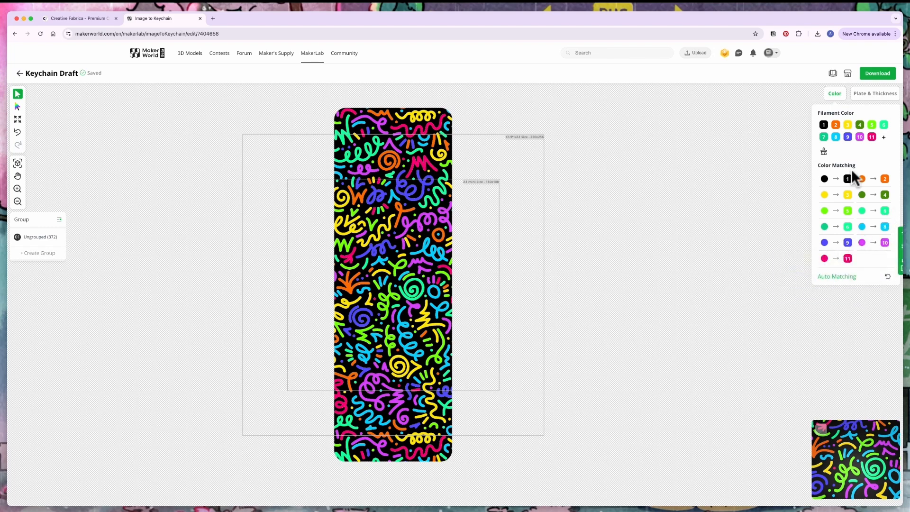
pyautogui.click(843, 240)
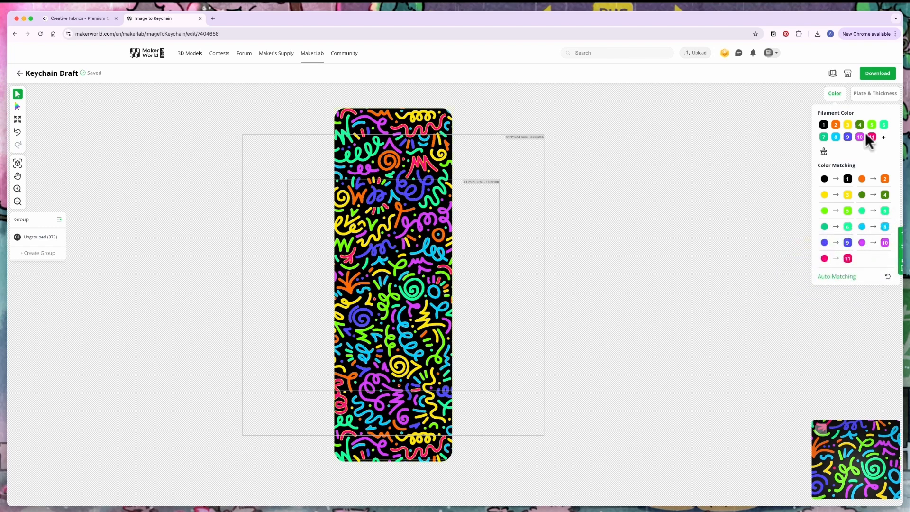
pyautogui.click(824, 151)
pyautogui.click(498, 288)
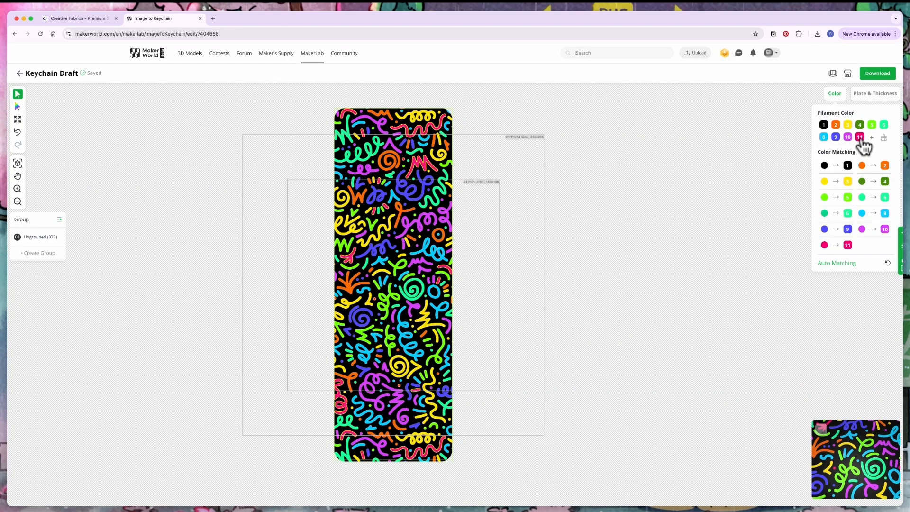
# Match the dark blue image colour to the light blue filament 8.
pyautogui.moveTo(847, 245)
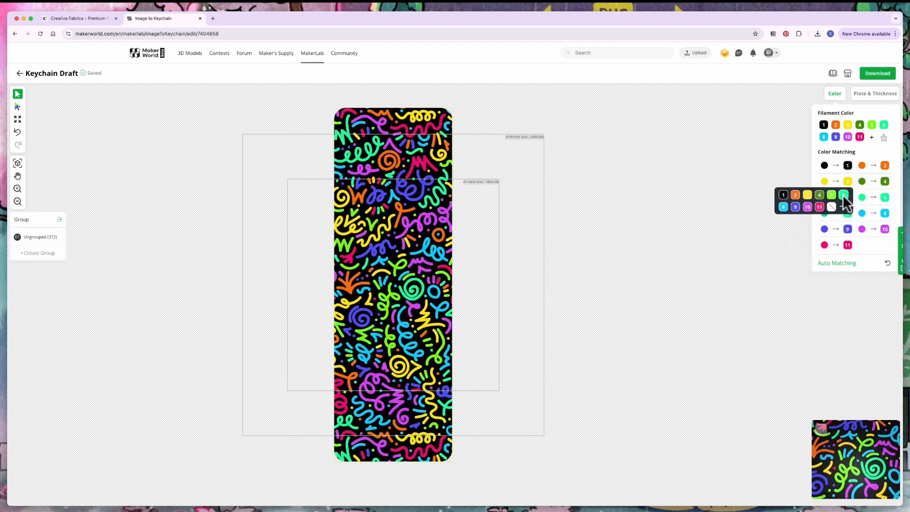
pyautogui.click(780, 252)
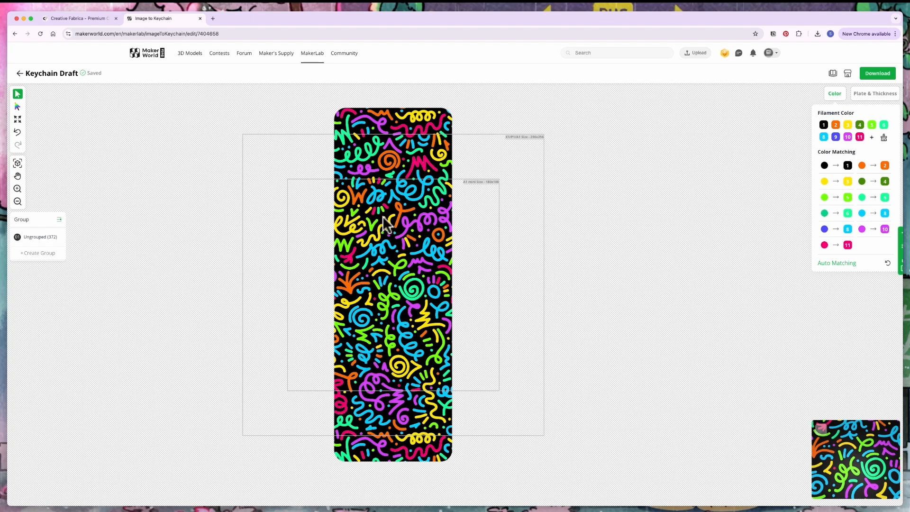
# Recolour the single light blue curly scribble in the bookmark's lower left part with pink filament 11.
pyautogui.click(368, 355)
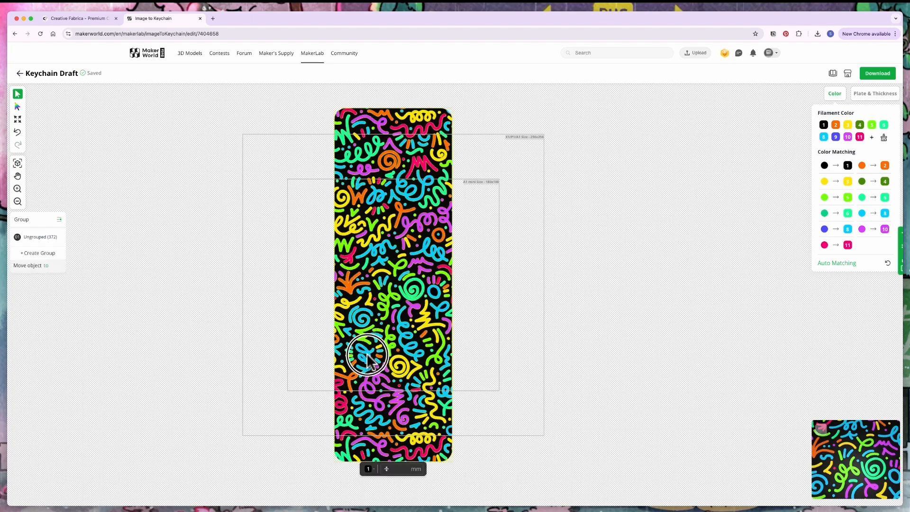
pyautogui.click(368, 355)
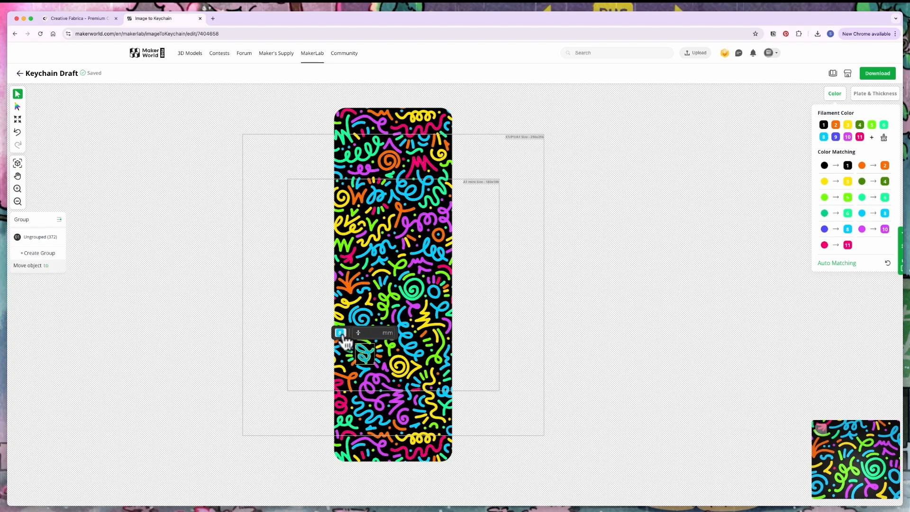
pyautogui.click(340, 333)
pyautogui.click(345, 359)
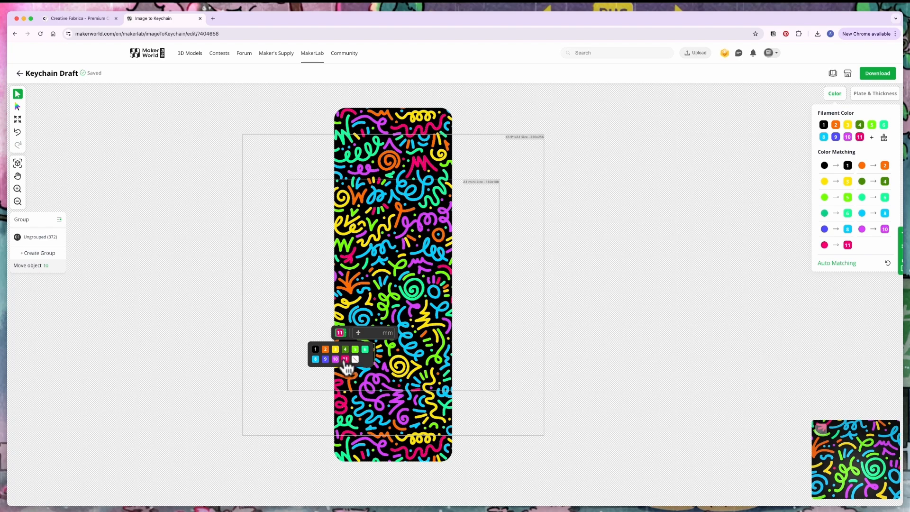
pyautogui.click(528, 366)
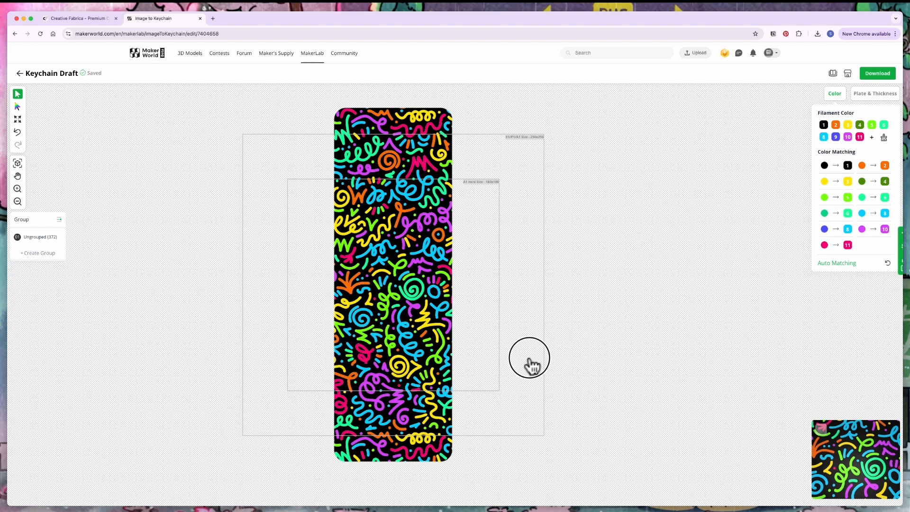
# Recolour three light blue scribbles, in the bookmark's upper, middle and lower central parts, with pink filament 11.
pyautogui.click(381, 197)
pyautogui.click(352, 212)
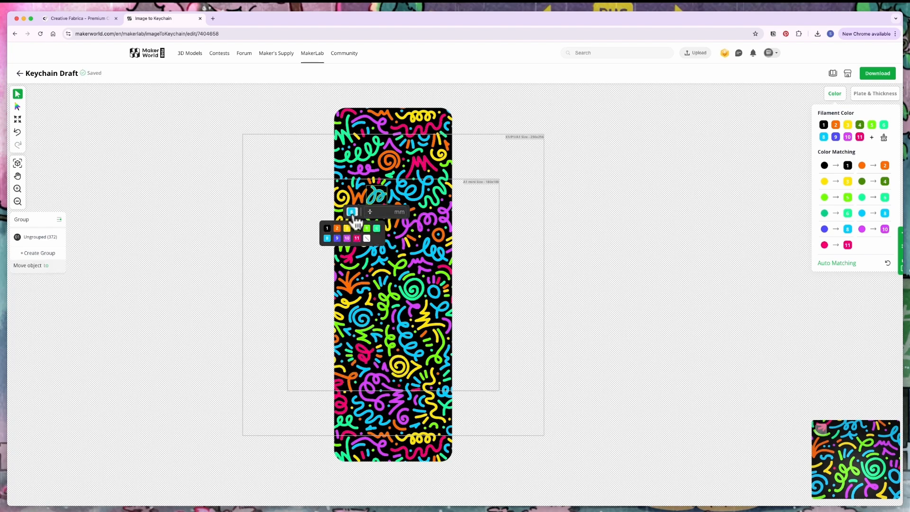
pyautogui.click(357, 238)
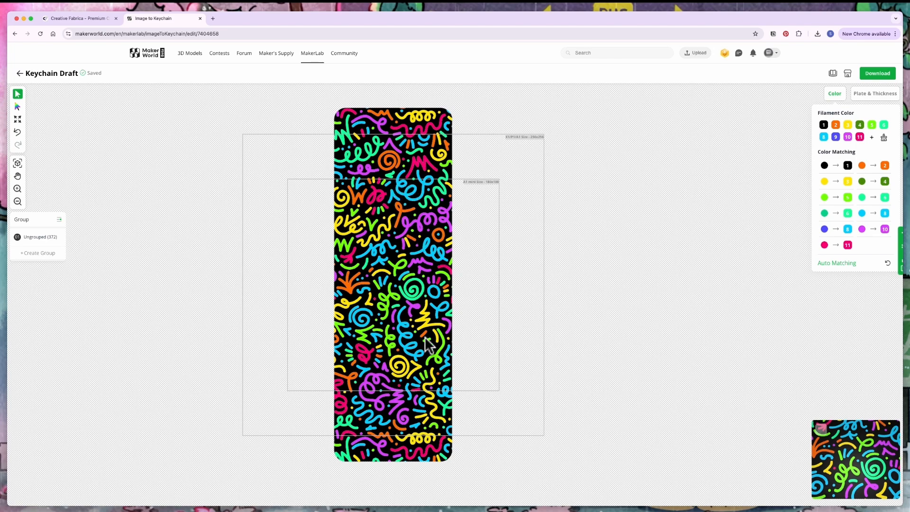
pyautogui.click(377, 255)
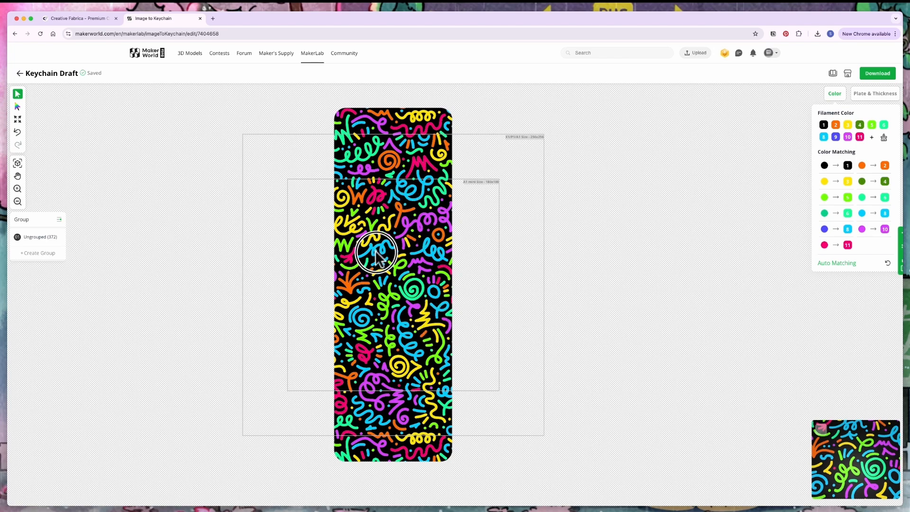
pyautogui.click(352, 267)
pyautogui.click(357, 294)
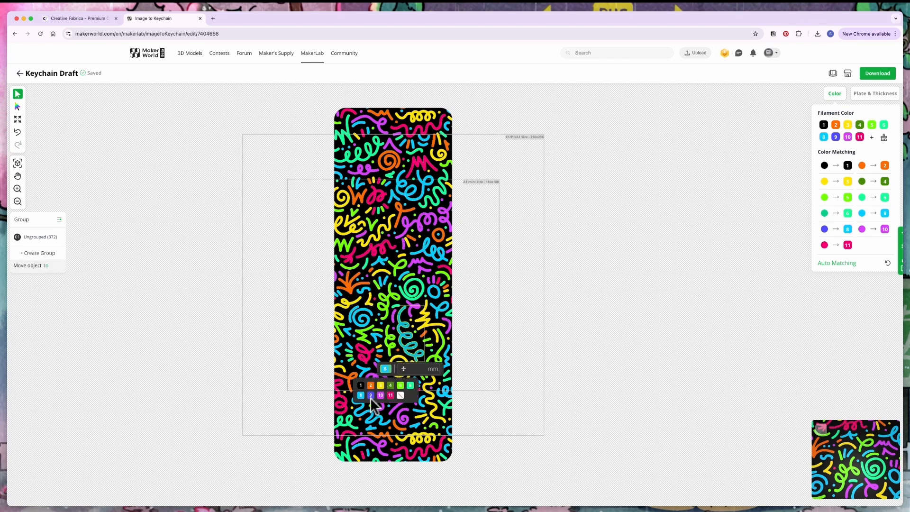
pyautogui.click(390, 396)
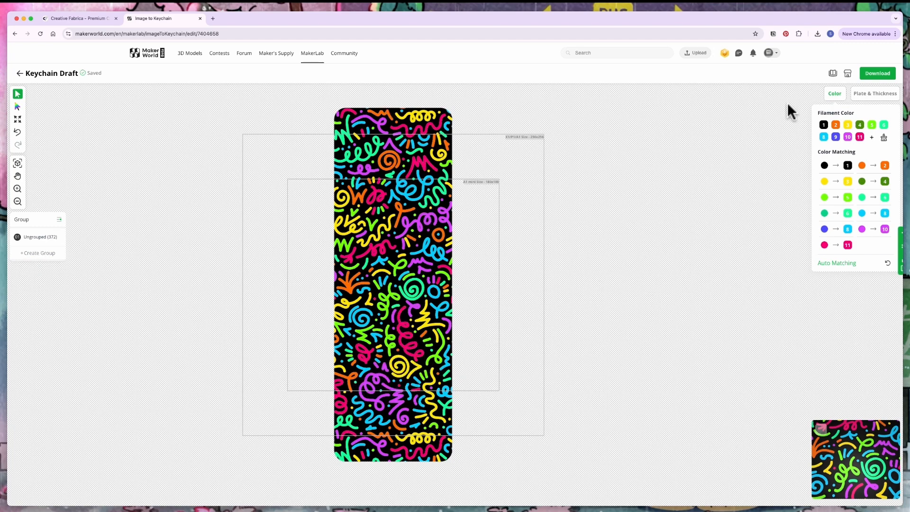
# Match the dark green image colour to light green filament 5 and clear the unused filaments 9 and 4.
pyautogui.click(884, 137)
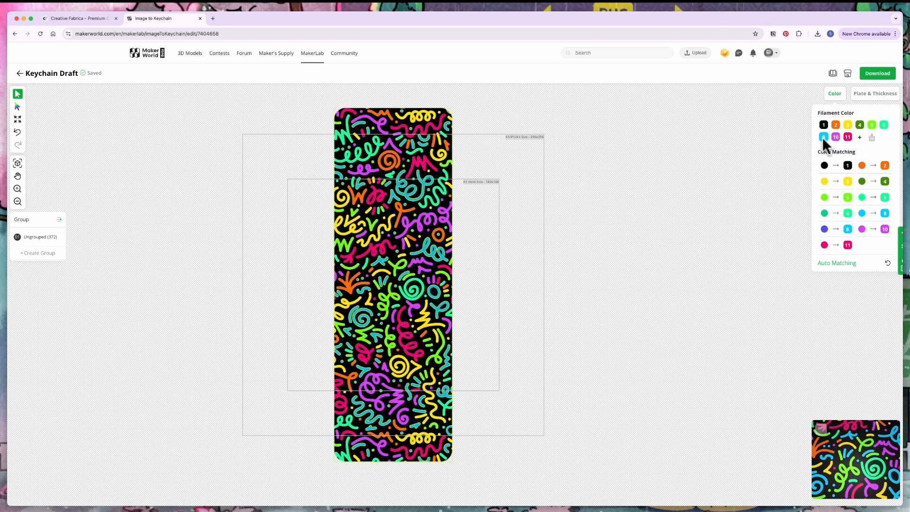
pyautogui.click(858, 124)
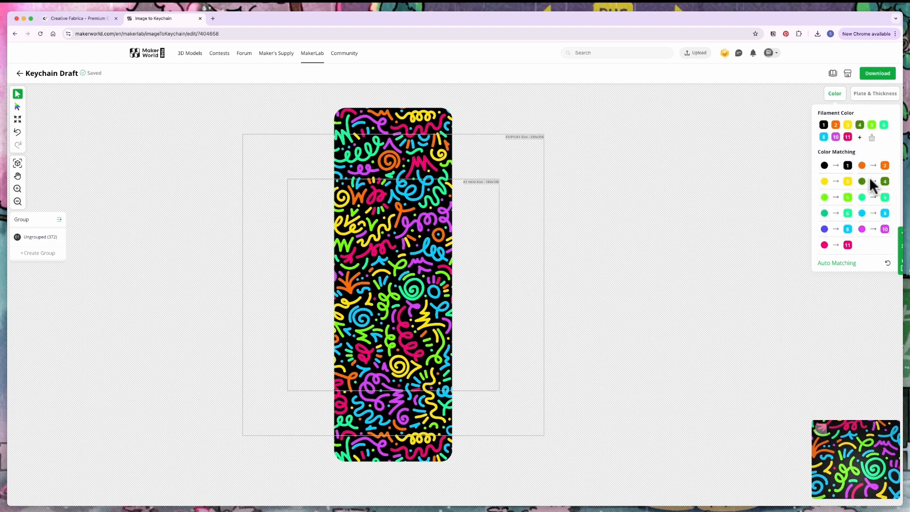
pyautogui.click(883, 181)
pyautogui.click(869, 195)
pyautogui.click(844, 197)
pyautogui.click(872, 137)
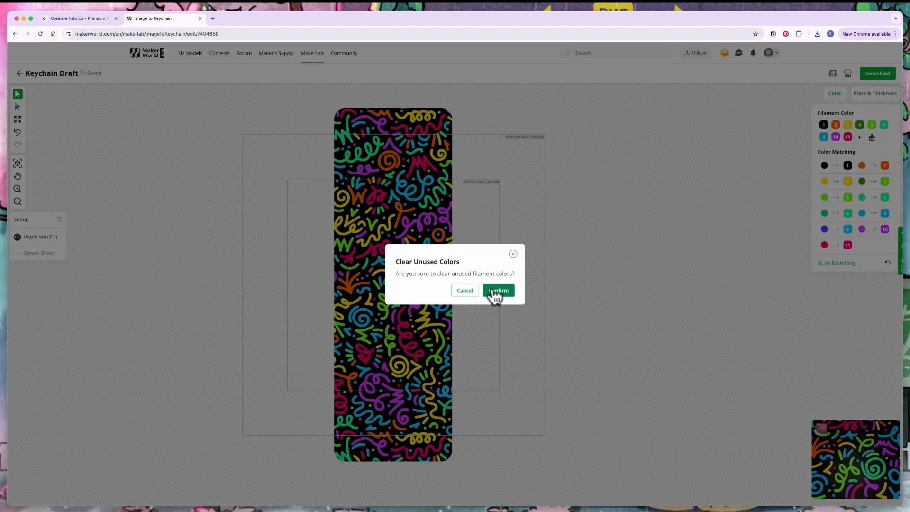
pyautogui.click(494, 290)
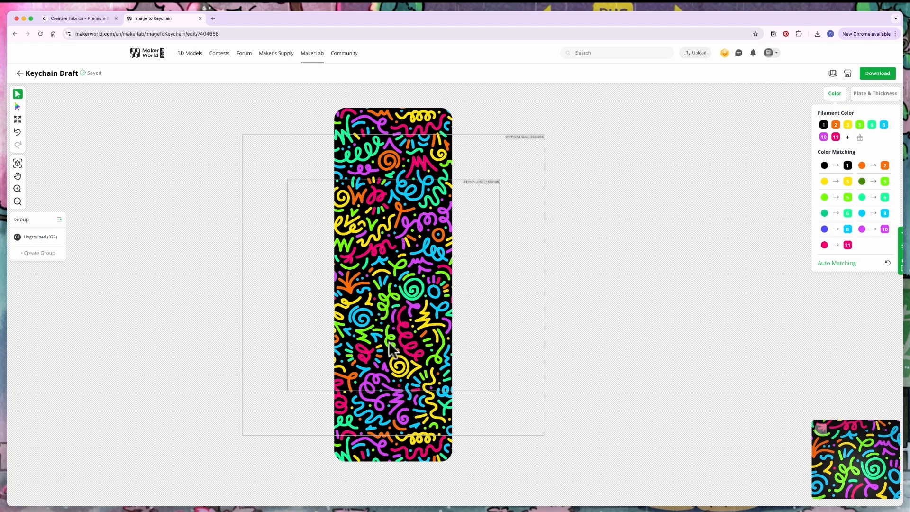
# Recolour the light green curly scribble near the bookmark's centre with orange filament 2.
pyautogui.click(386, 302)
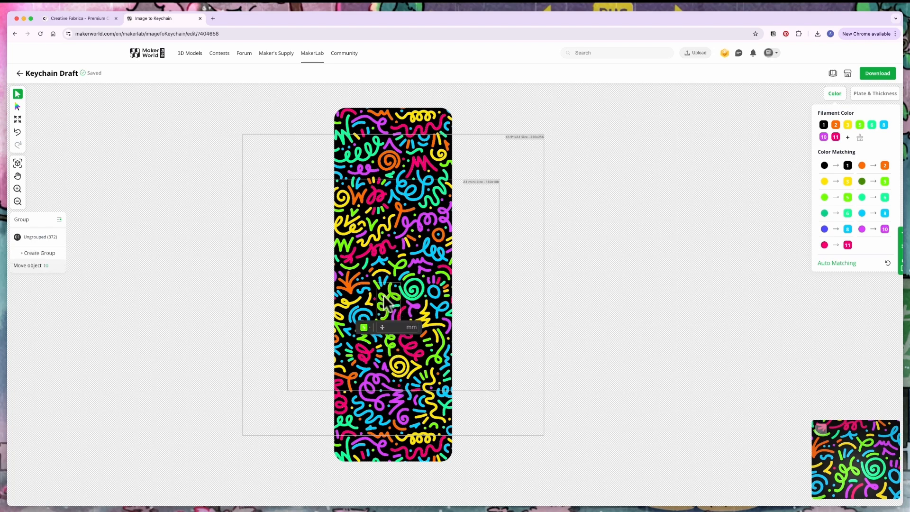
pyautogui.click(364, 327)
pyautogui.click(348, 346)
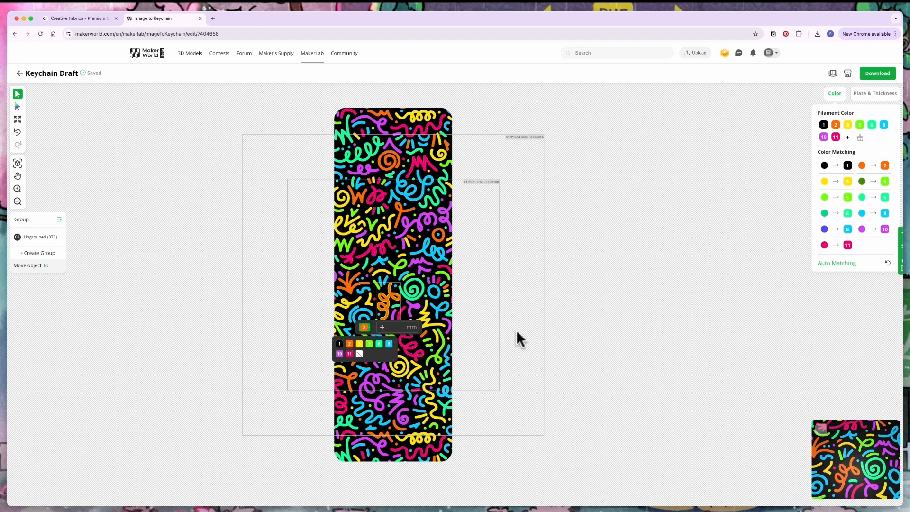
pyautogui.click(515, 330)
# Recolour the purple zigzag scribble in the bookmark's lower central part with pink filament 11.
pyautogui.click(399, 400)
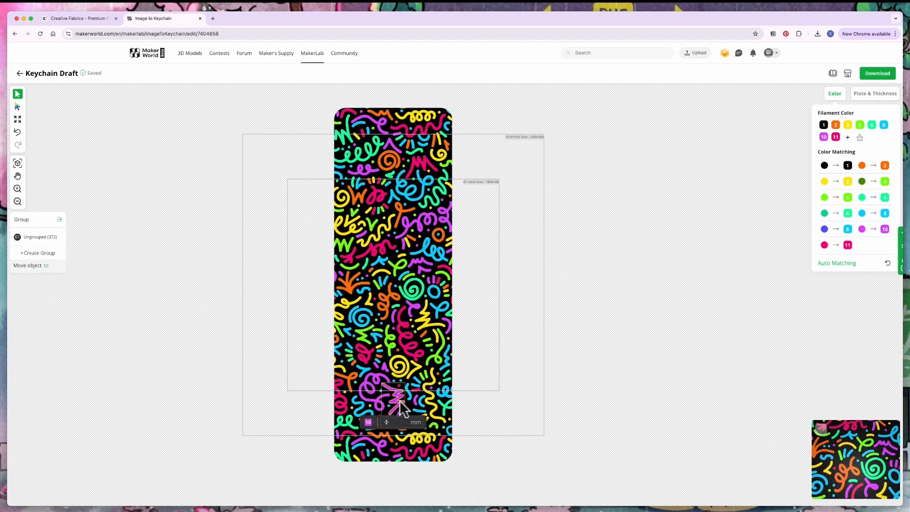
pyautogui.click(368, 423)
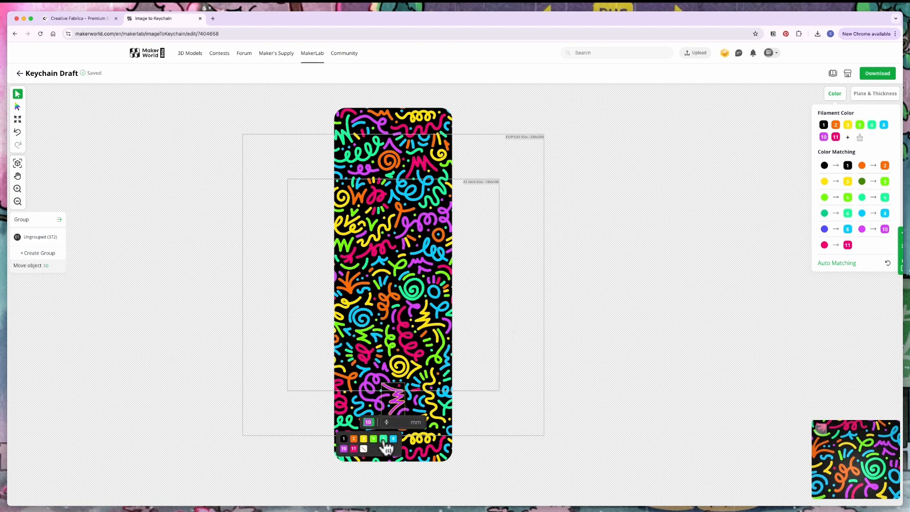
pyautogui.click(353, 448)
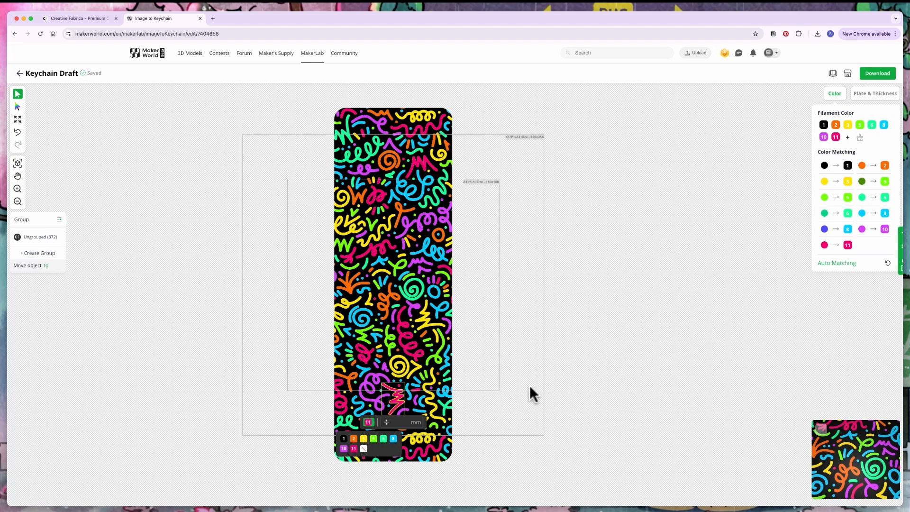
pyautogui.click(498, 412)
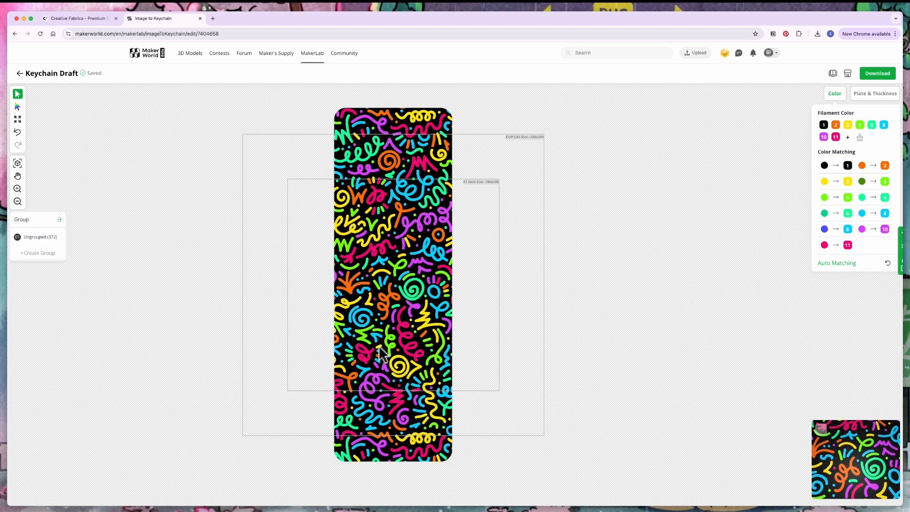
# Resize the whole bookmark proportionally to a width of 50.8 mm.
pyautogui.click(17, 166)
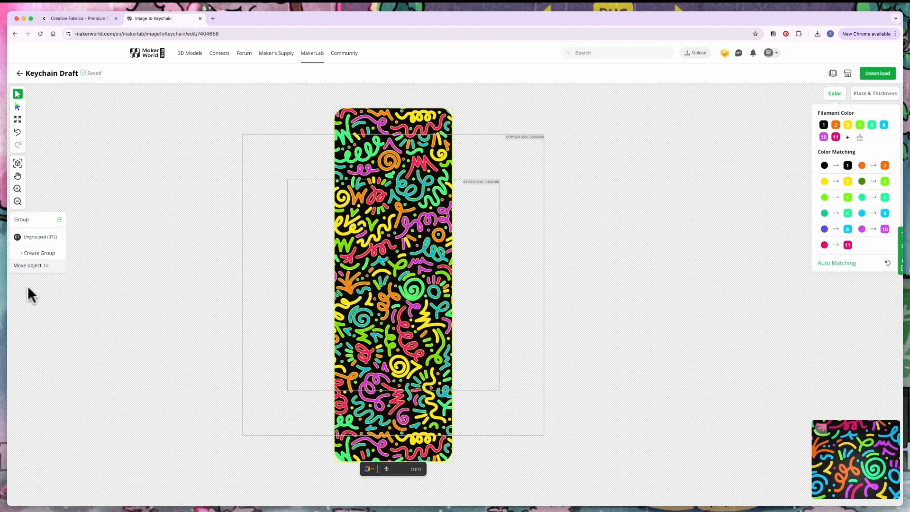
pyautogui.click(18, 119)
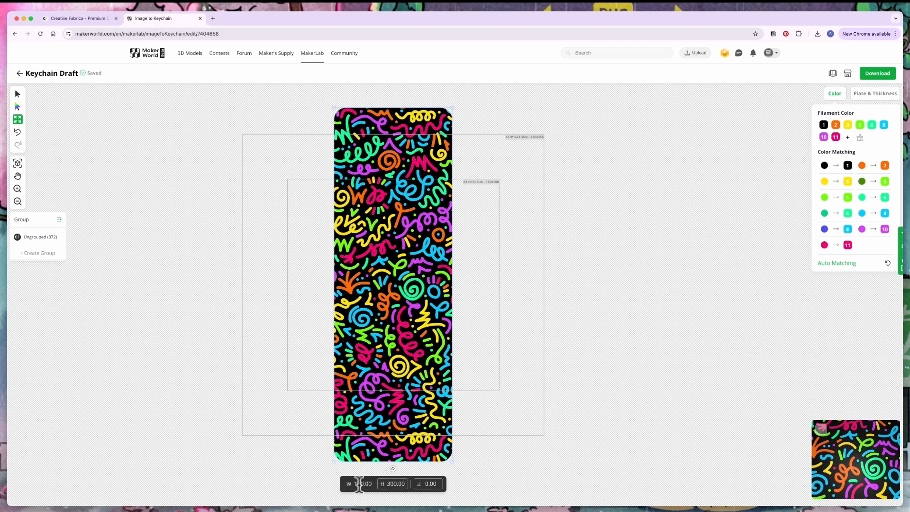
pyautogui.moveTo(372, 484); pyautogui.dragTo(359, 484)
pyautogui.write('50.8')
pyautogui.press('Return')
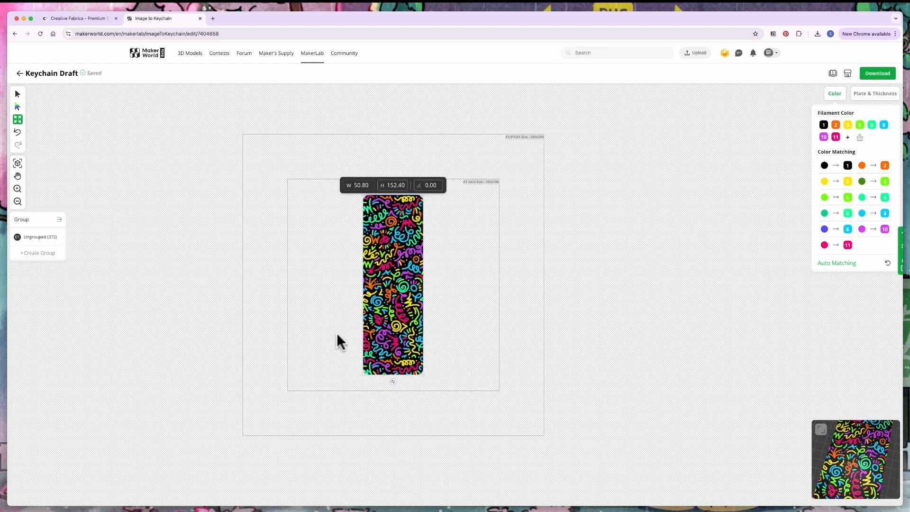
pyautogui.click(343, 235)
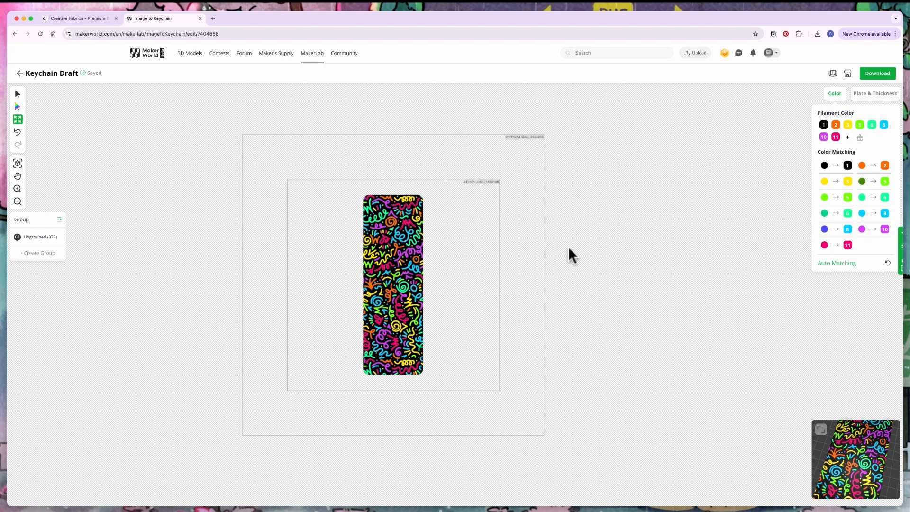
# Set both the plate thickness and the image thickness to 0.5 mm.
pyautogui.click(885, 97)
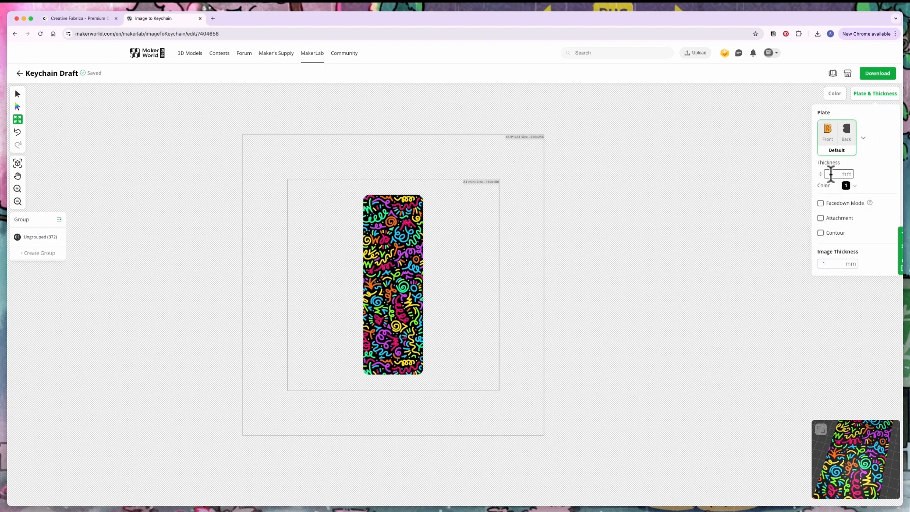
pyautogui.moveTo(833, 174); pyautogui.dragTo(820, 178)
pyautogui.write('0.5')
pyautogui.moveTo(835, 264); pyautogui.dragTo(830, 264)
pyautogui.press('BackSpace')
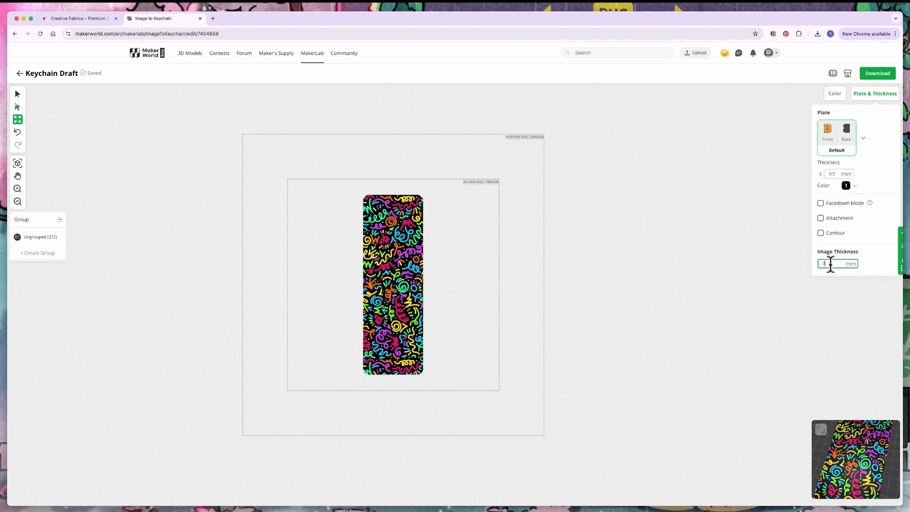
pyautogui.click(875, 244)
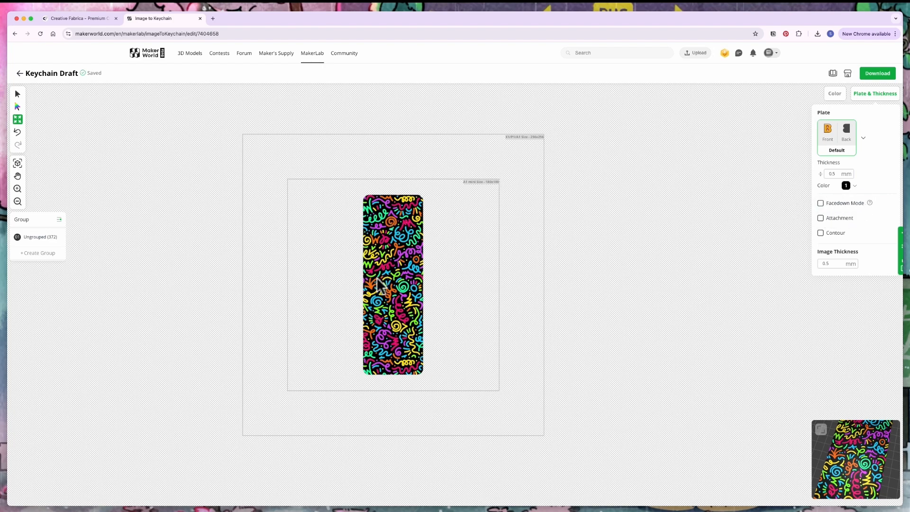
# Download the model as a 3MF file for the 0.2 mm nozzle and dismiss the split ring tip.
pyautogui.click(875, 74)
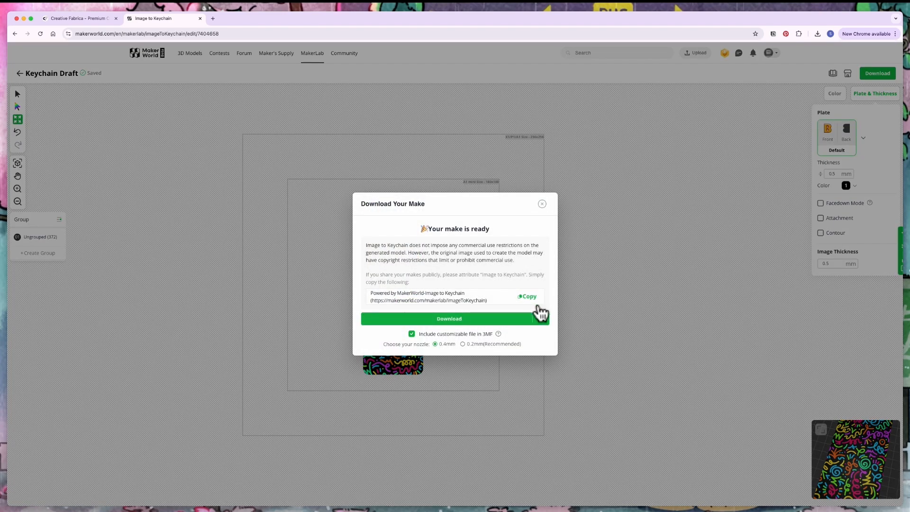
pyautogui.click(462, 344)
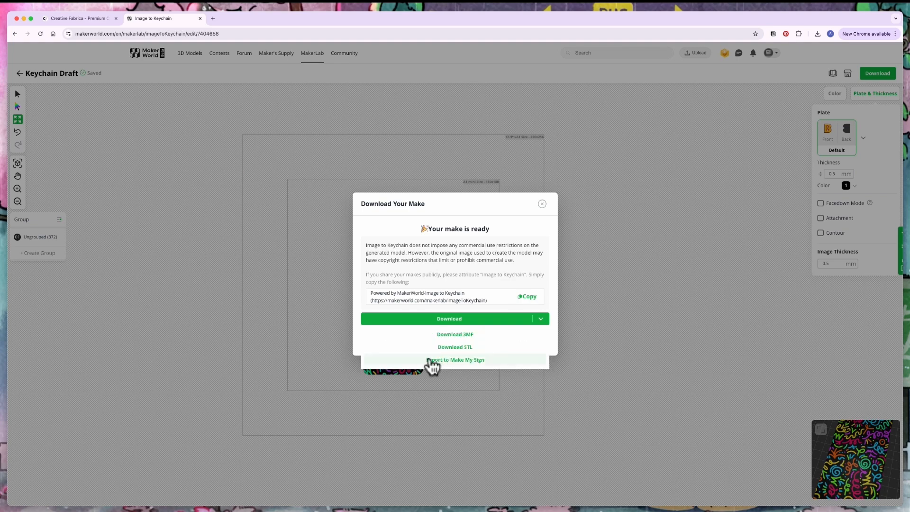
pyautogui.moveTo(471, 319)
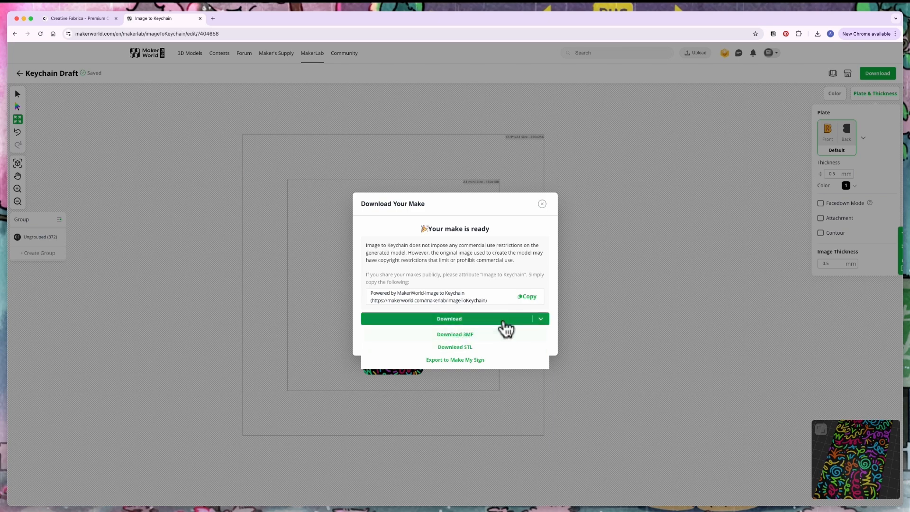
pyautogui.click(454, 335)
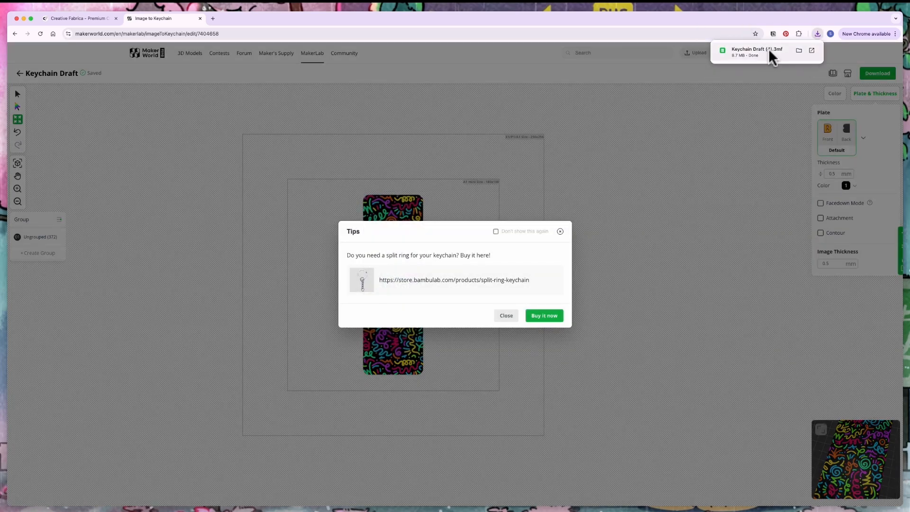
pyautogui.click(506, 316)
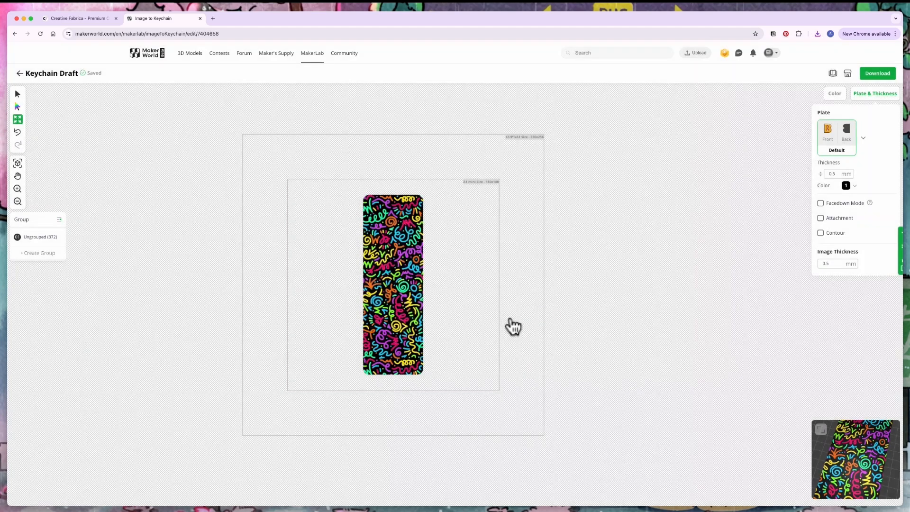
# Rename the keychain draft as Graffiti.Bookmark.
pyautogui.doubleClick(57, 73)
pyautogui.tripleClick(63, 75)
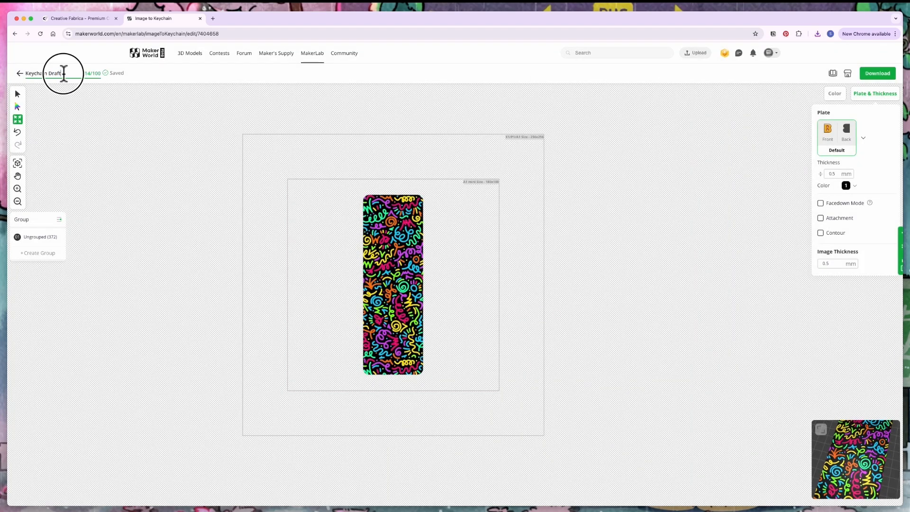
pyautogui.write('Graffiti.Bookmark')
pyautogui.click(141, 72)
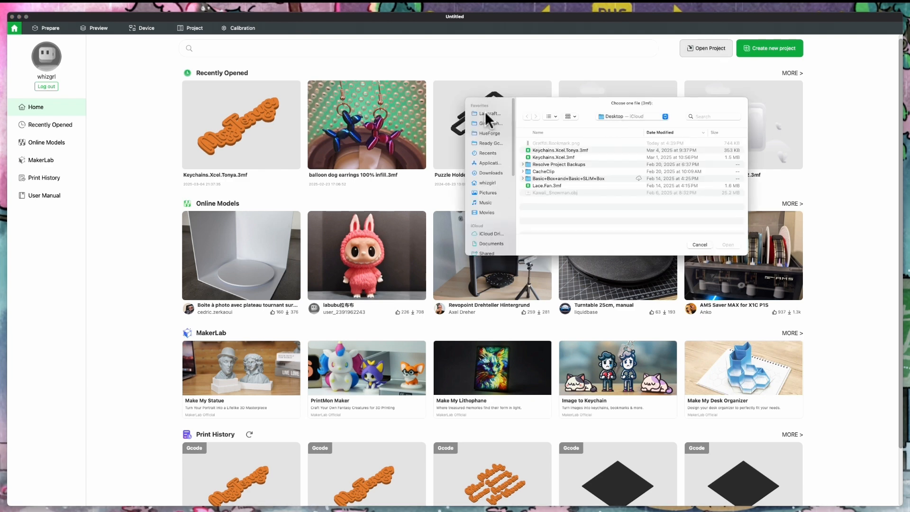
# In Bambu Studio, open the project file Keychain Draft (4).3mf from the Downloads folder.
pyautogui.click(483, 173)
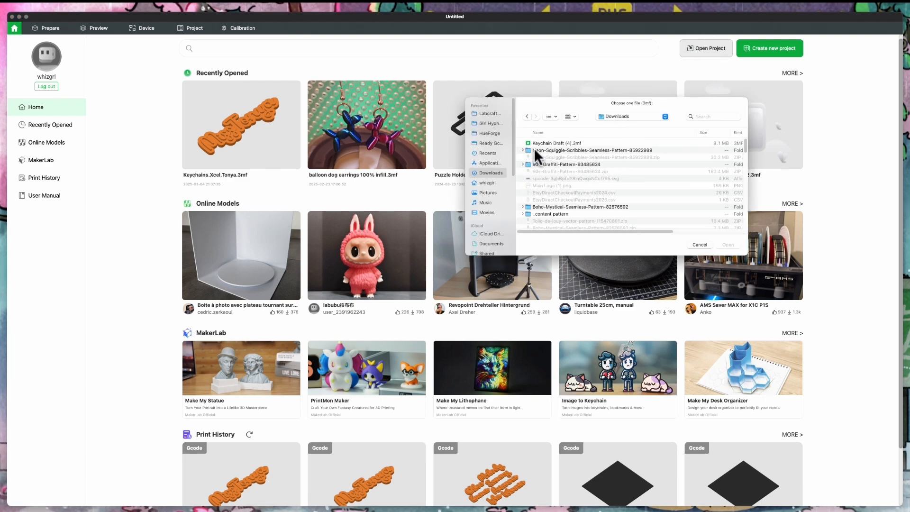
pyautogui.click(559, 143)
pyautogui.click(728, 244)
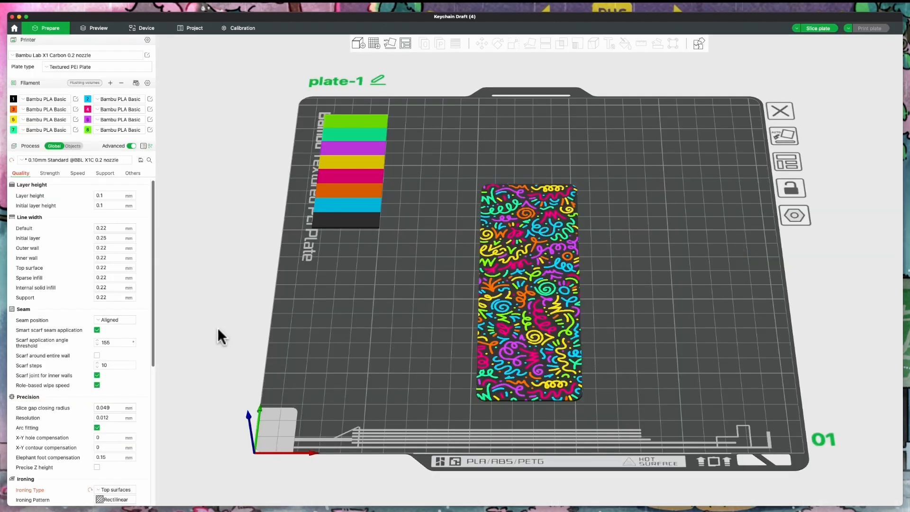
# Switch the printer to Bambu Lab P1S 0.2 nozzle and disable the prime tower.
pyautogui.moveTo(640, 385); pyautogui.dragTo(635, 392)
pyautogui.scroll(-3, 495, 294)
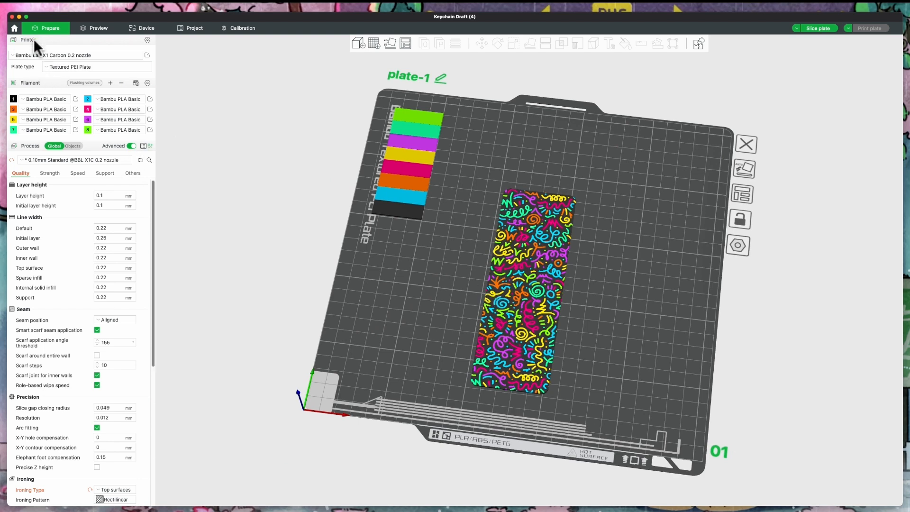
pyautogui.click(34, 55)
pyautogui.click(33, 76)
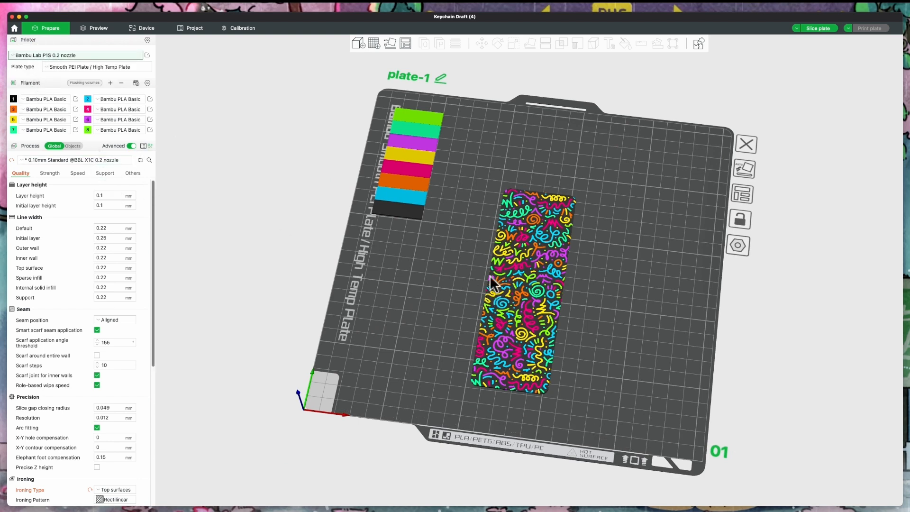
pyautogui.click(132, 173)
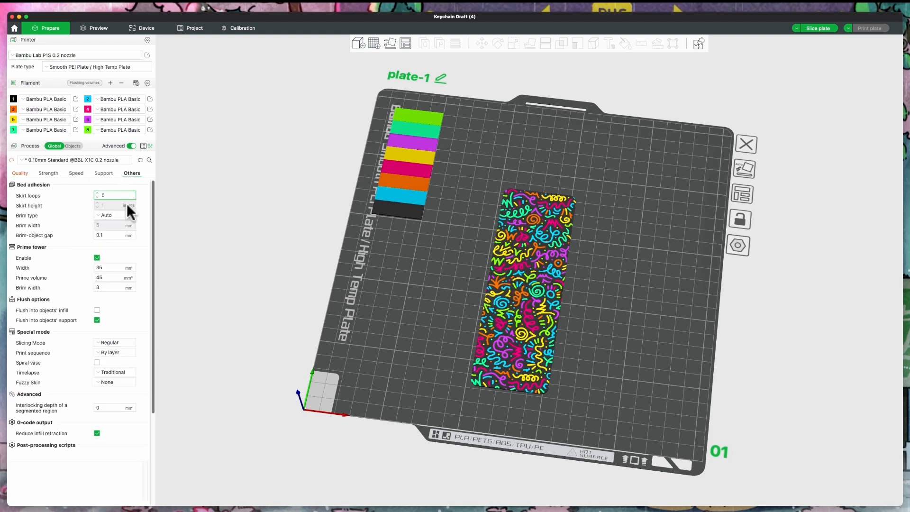
pyautogui.click(97, 258)
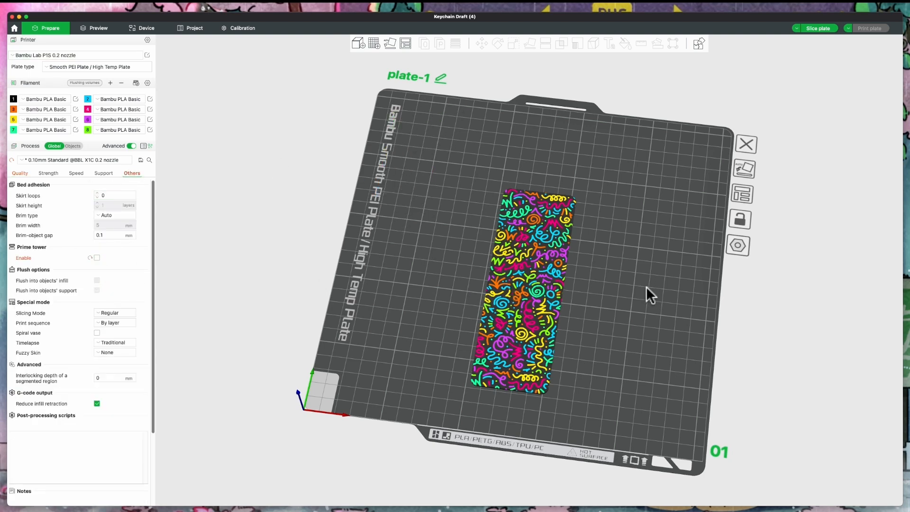
# Flip the bookmark face down by rotating it 180° about the Y axis, and check its dimensions with the Scale tool.
pyautogui.click(526, 298)
pyautogui.moveTo(638, 324); pyautogui.dragTo(623, 330)
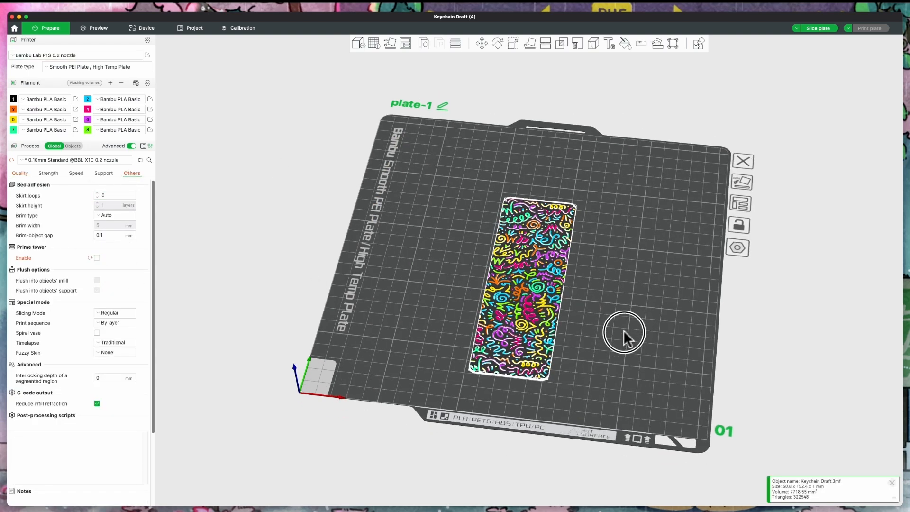
pyautogui.click(497, 44)
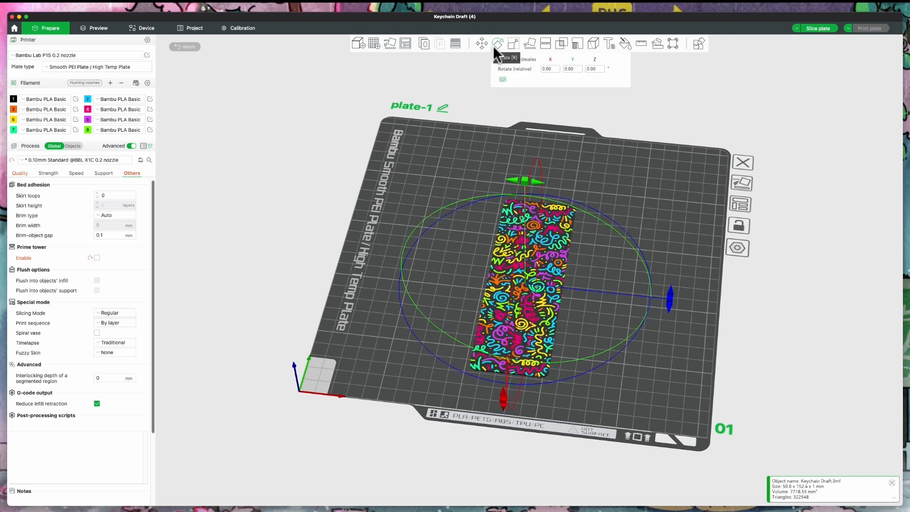
pyautogui.click(572, 69)
pyautogui.write('180')
pyautogui.press('Return')
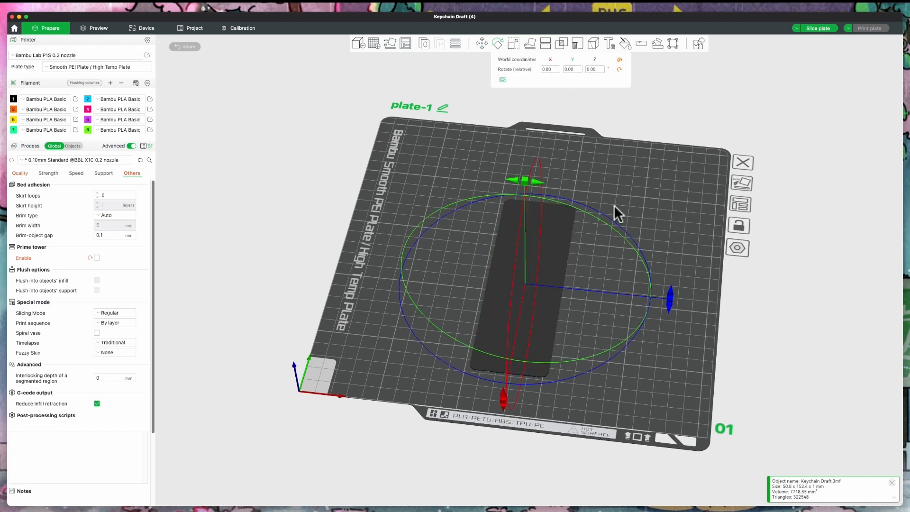
pyautogui.click(512, 43)
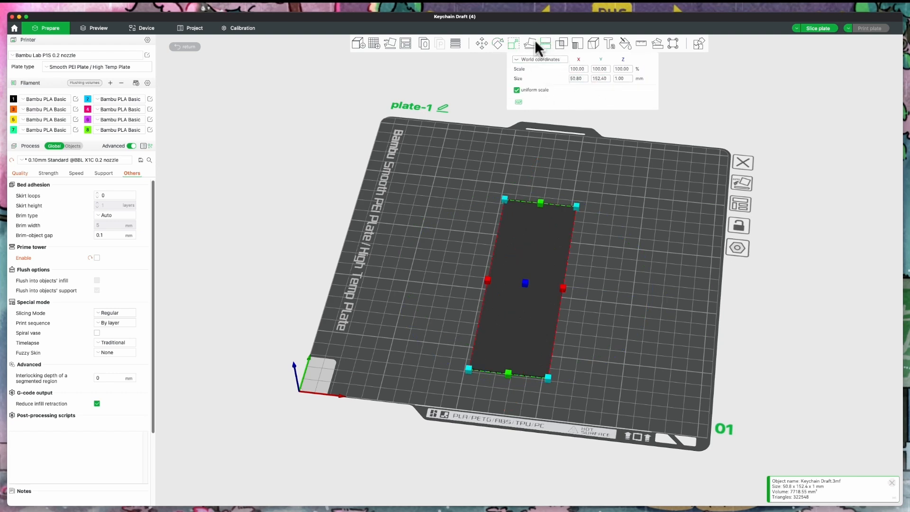
pyautogui.click(512, 43)
# Fill the bed with copies of the face-down bookmark.
pyautogui.moveTo(526, 289)
pyautogui.mouseDown()
pyautogui.moveTo(441, 222)
pyautogui.moveTo(531, 298)
pyautogui.mouseUp()
pyautogui.rightClick(455, 206)
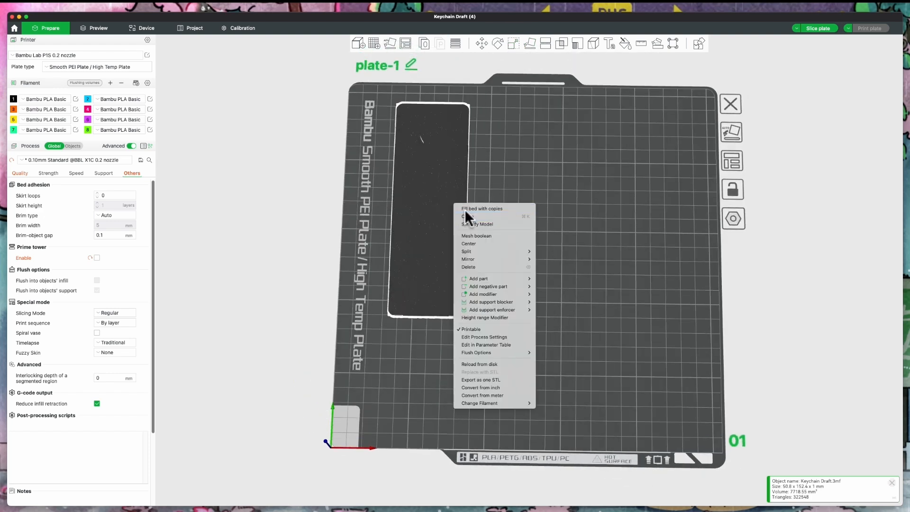
pyautogui.click(465, 208)
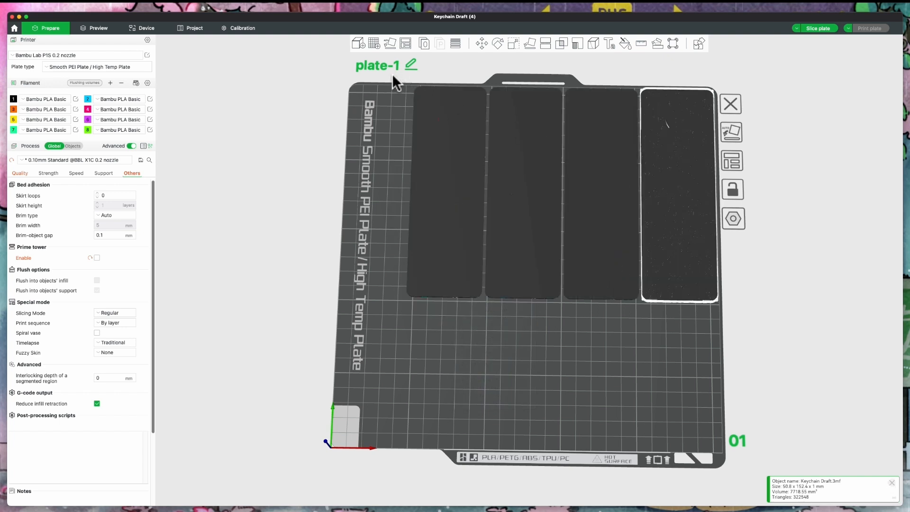
# Select all the bookmark copies and shift them together slightly inward from the plate's right and rear edges.
pyautogui.hotkey('ctrl', 'a')
pyautogui.press('m')
pyautogui.press('1')
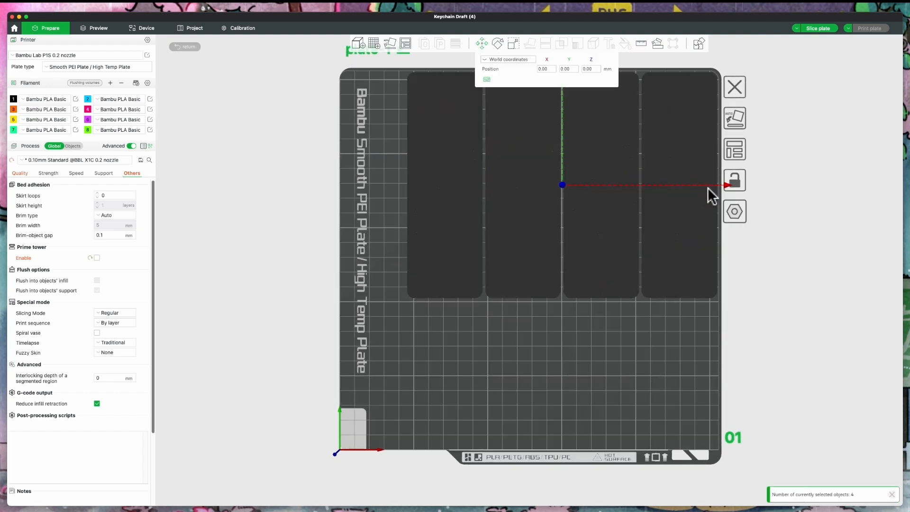
pyautogui.moveTo(729, 194)
pyautogui.mouseDown()
pyautogui.moveTo(678, 189)
pyautogui.moveTo(713, 186)
pyautogui.mouseUp()
pyautogui.scroll(-2, 548, 111)
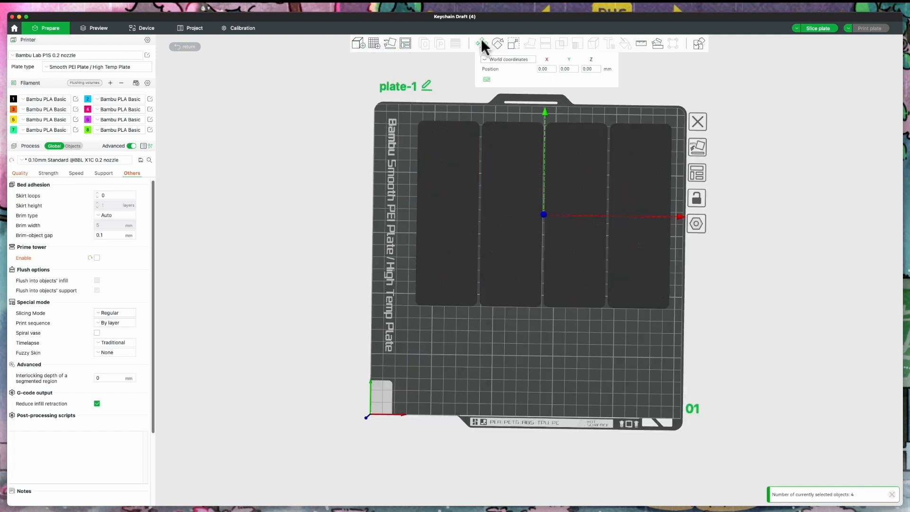
pyautogui.click(482, 42)
# Paste one more copy of the bookmark and move it along Y to the plate's front-left area.
pyautogui.click(438, 208)
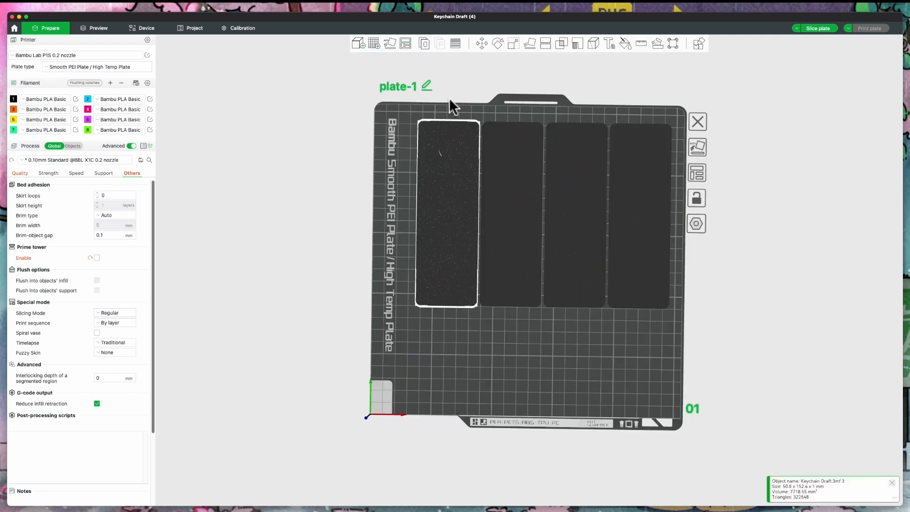
pyautogui.press('super+v')
pyautogui.click(481, 42)
pyautogui.moveTo(371, 143); pyautogui.dragTo(375, 252)
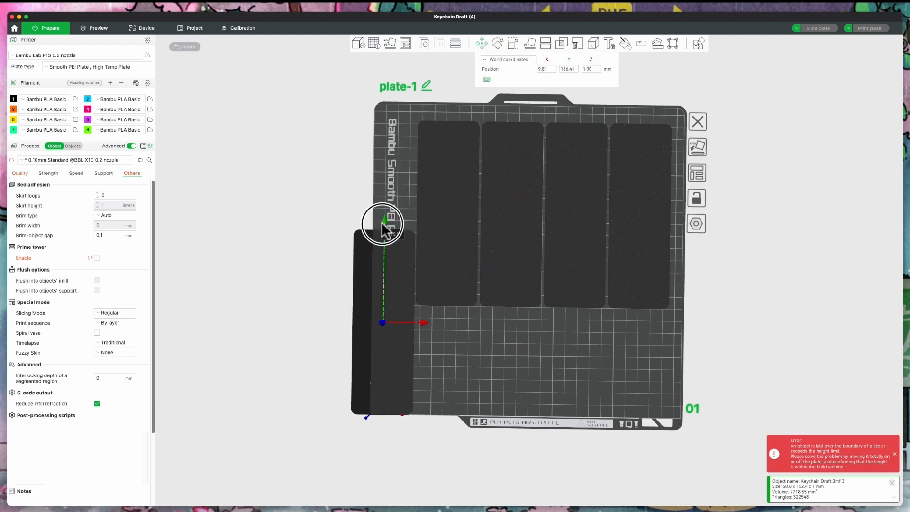
# Rotate the extra bookmark 90° about the Z axis and place it crosswise in the free space in front of the row.
pyautogui.press('r')
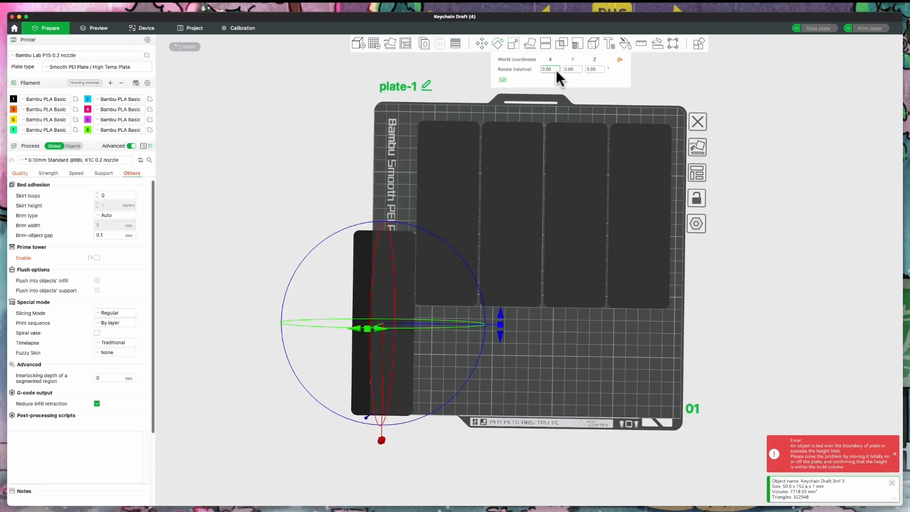
pyautogui.click(589, 69)
pyautogui.write('90')
pyautogui.press('Return')
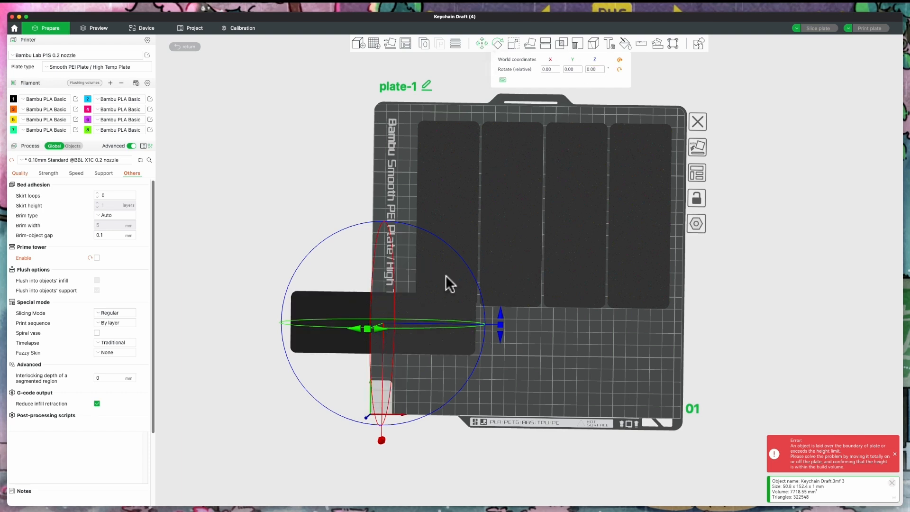
pyautogui.press('m')
pyautogui.moveTo(485, 324); pyautogui.dragTo(678, 327)
pyautogui.moveTo(578, 290); pyautogui.dragTo(577, 307)
pyautogui.click(672, 406)
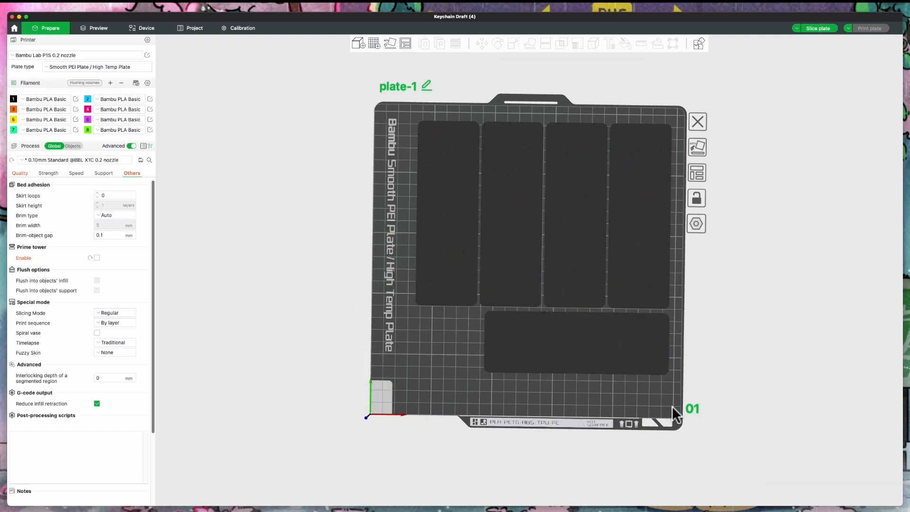
pyautogui.moveTo(672, 405); pyautogui.dragTo(664, 379)
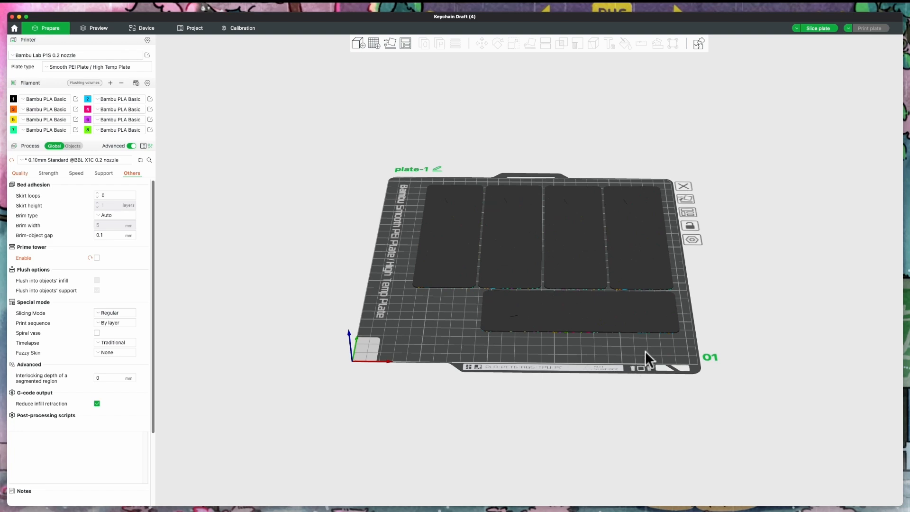
pyautogui.moveTo(645, 352)
pyautogui.mouseDown()
pyautogui.moveTo(635, 319)
pyautogui.moveTo(643, 364)
pyautogui.mouseUp()
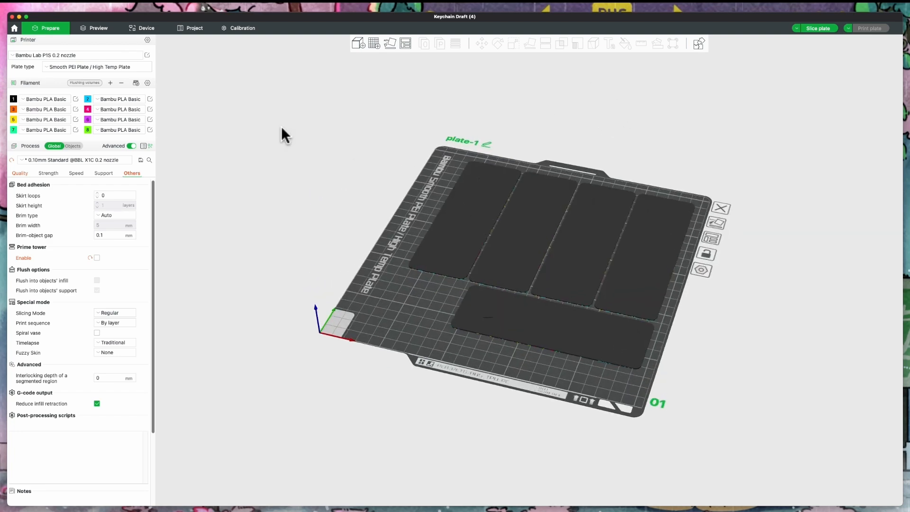
pyautogui.click(104, 160)
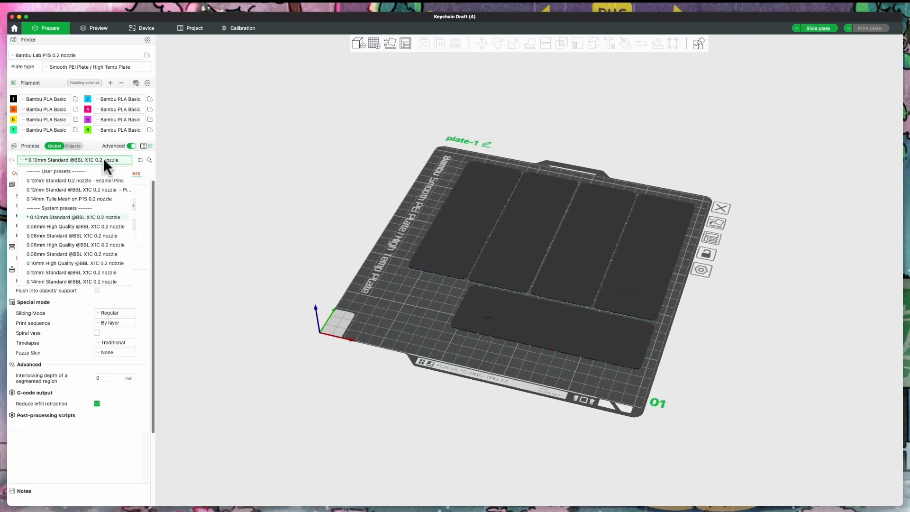
pyautogui.click(64, 280)
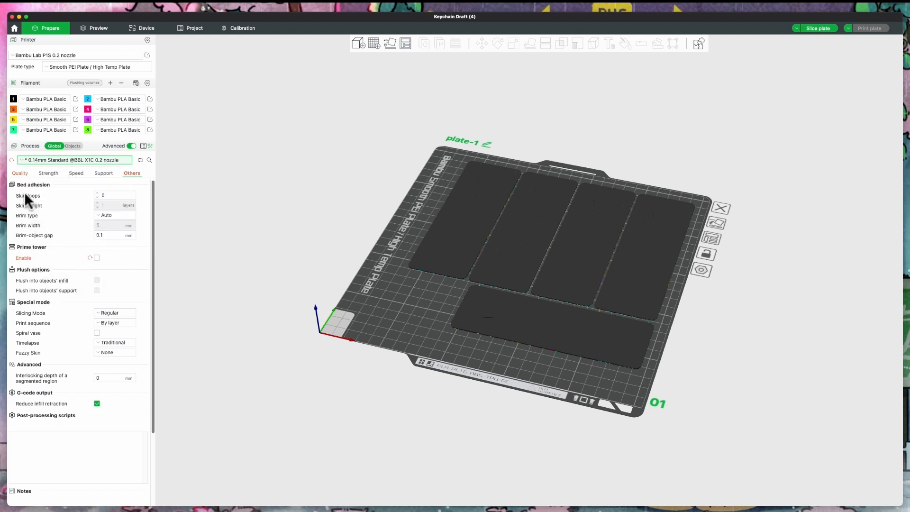
# In the quality settings, reset the ironing type to No ironing and review the remaining wall and advanced options.
pyautogui.click(21, 173)
pyautogui.scroll(-6, 78, 287)
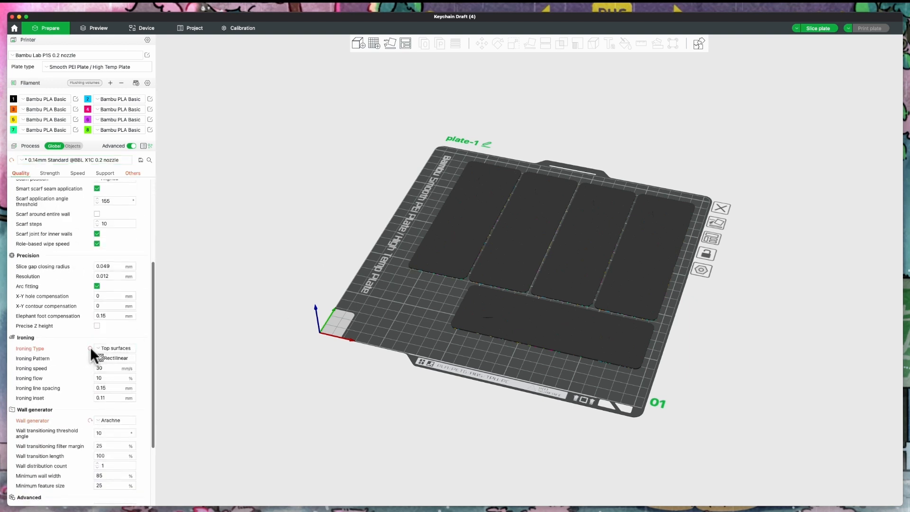
pyautogui.click(90, 348)
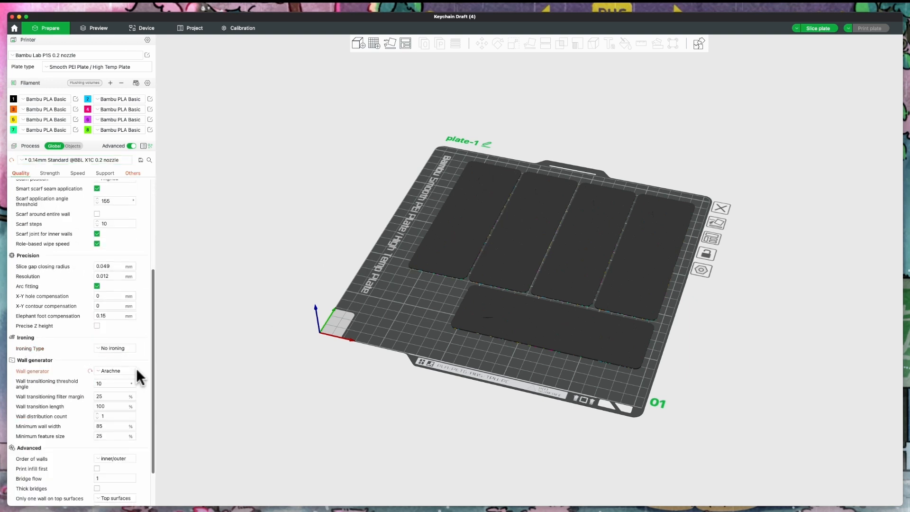
pyautogui.scroll(-2, 136, 367)
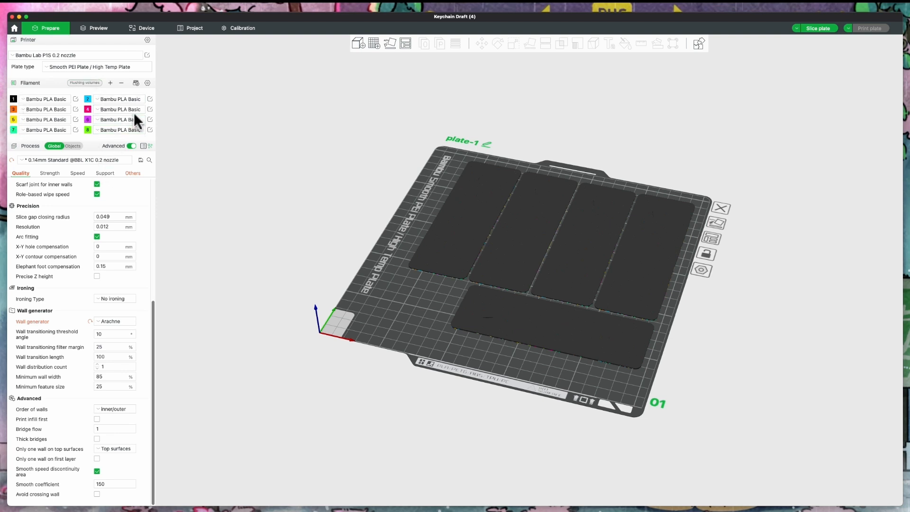
# Assign PolyTerra PLA to the black, orange, yellow and teal filaments 1, 3, 5 and 7.
pyautogui.click(46, 97)
pyautogui.click(44, 221)
pyautogui.click(50, 110)
pyautogui.click(55, 231)
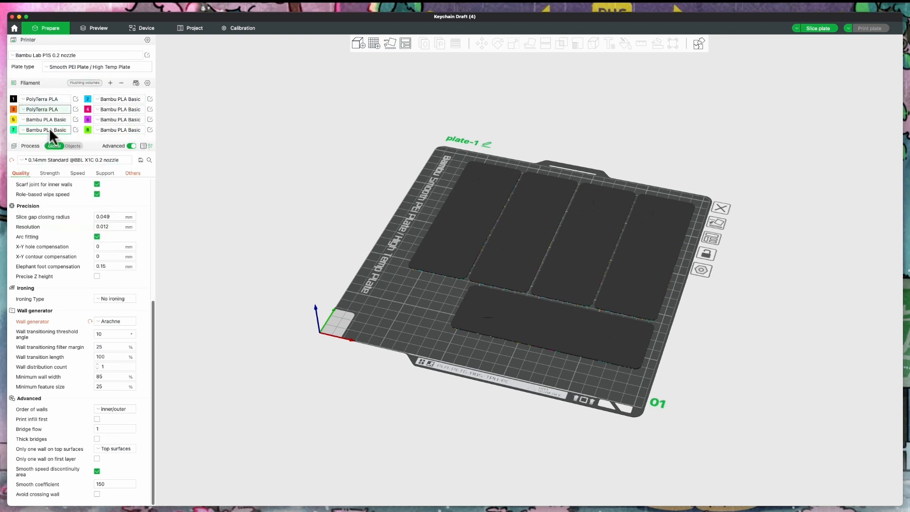
pyautogui.click(54, 119)
pyautogui.click(55, 239)
pyautogui.click(43, 129)
pyautogui.click(43, 251)
# Assign PolyTerra PLA to filaments 2 and 8, and PolyLite PLA to filaments 4 and 6.
pyautogui.click(116, 99)
pyautogui.click(119, 221)
pyautogui.click(116, 109)
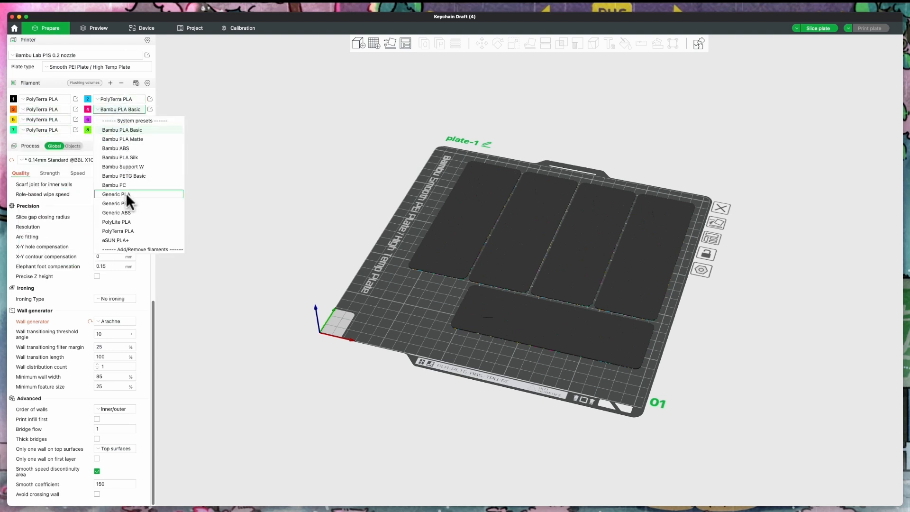
pyautogui.click(121, 221)
pyautogui.click(112, 119)
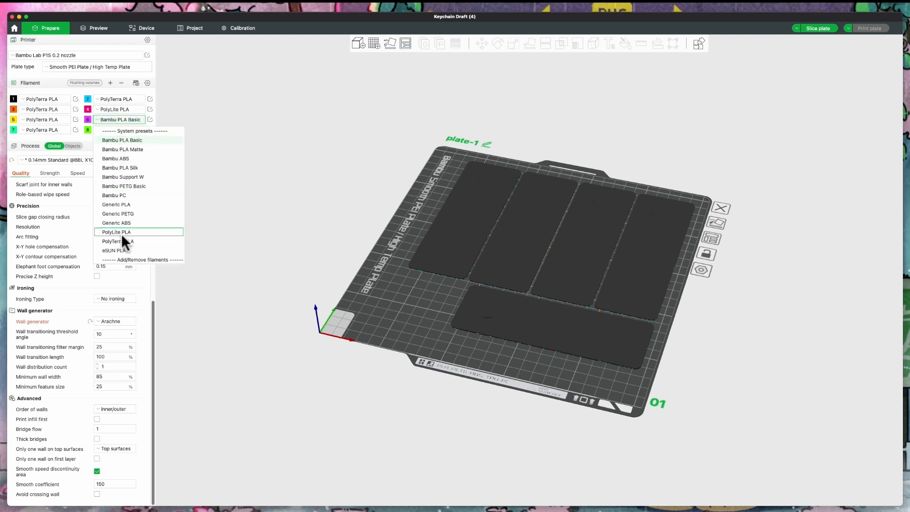
pyautogui.click(118, 232)
pyautogui.click(112, 130)
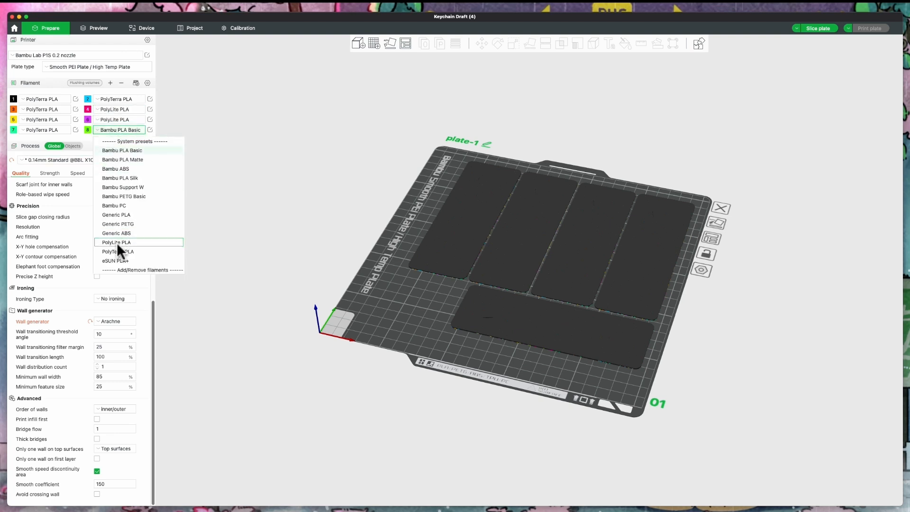
pyautogui.click(117, 243)
# Recalculate the flushing volumes and set their multiplier to 0.5.
pyautogui.click(95, 82)
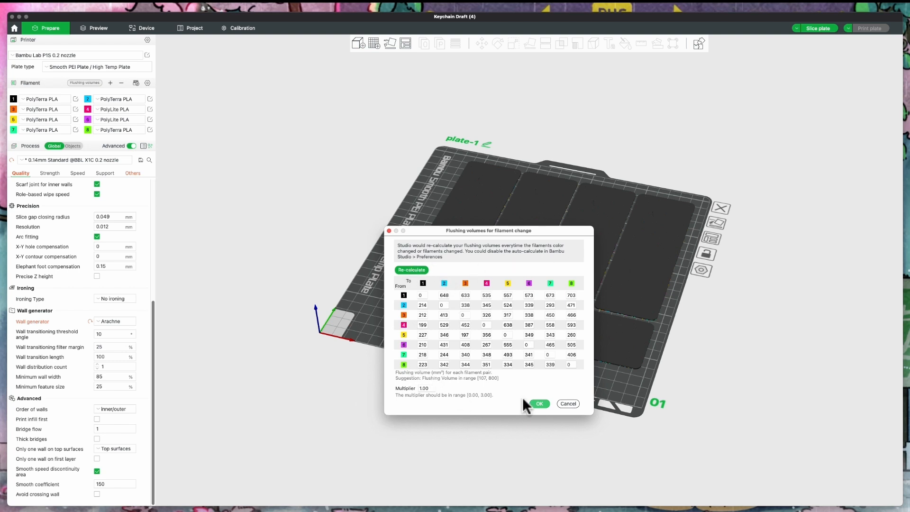
pyautogui.click(404, 269)
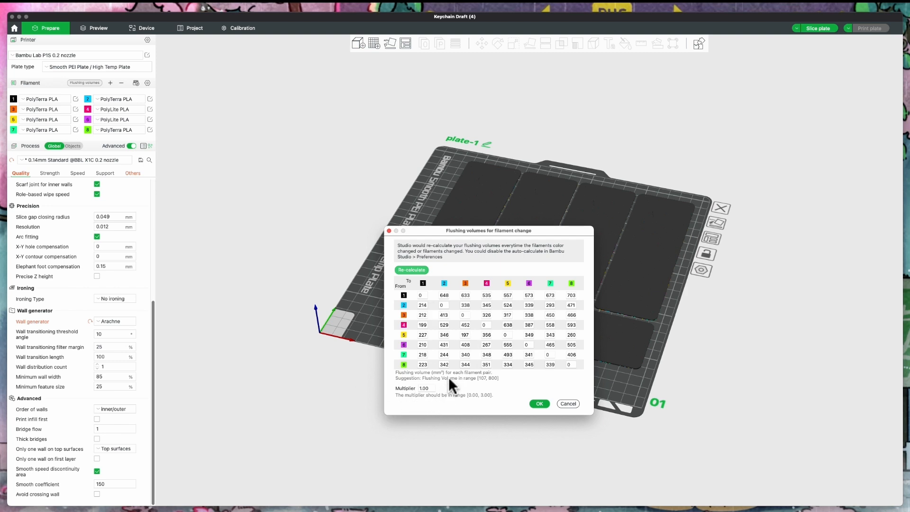
pyautogui.doubleClick(421, 388)
pyautogui.write('0.5')
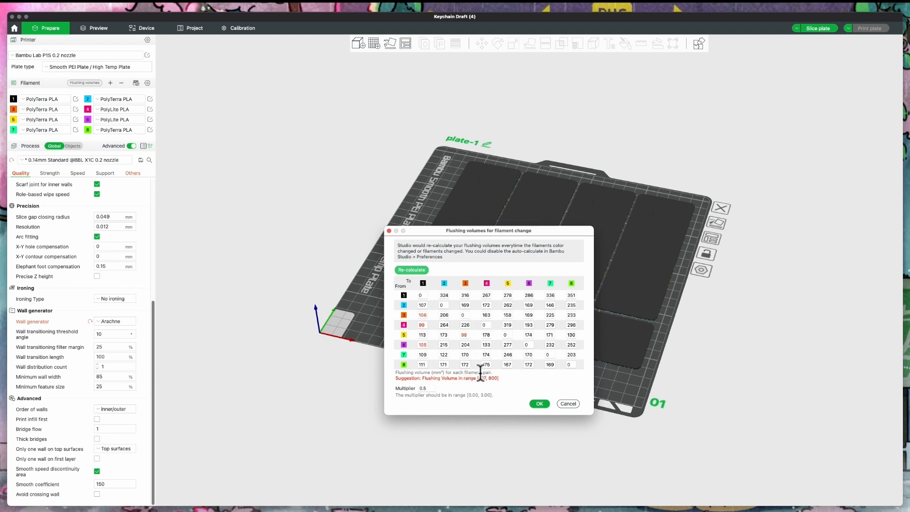
pyautogui.click(540, 404)
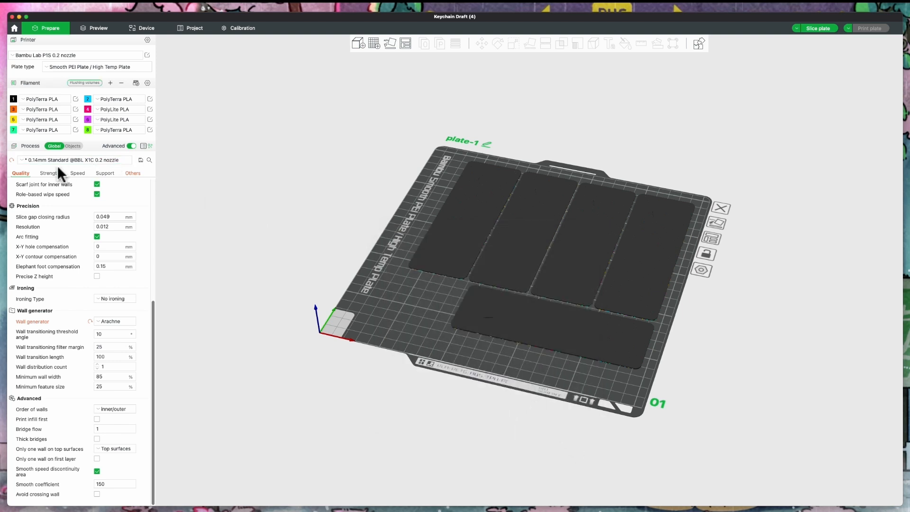
# Slice the plate and inspect the bookmarks' coloured undersides in the preview.
pyautogui.click(829, 29)
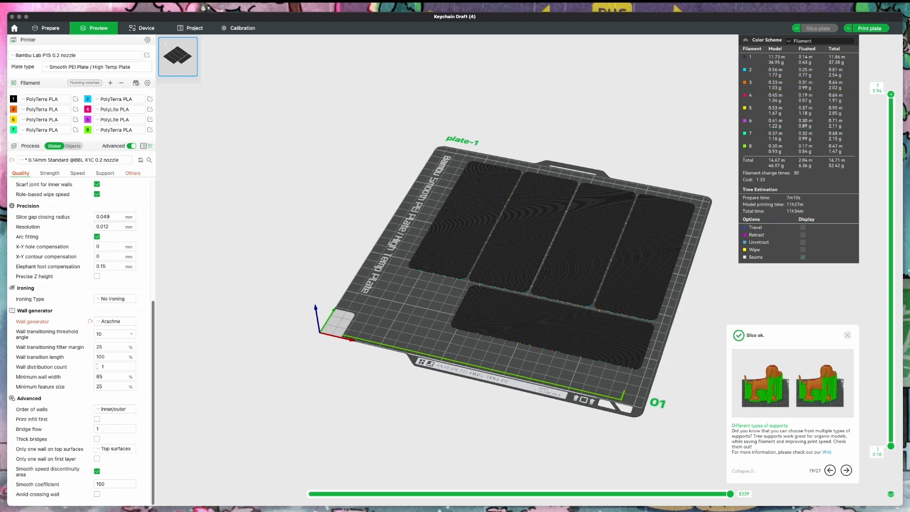
pyautogui.moveTo(891, 94); pyautogui.dragTo(877, 57)
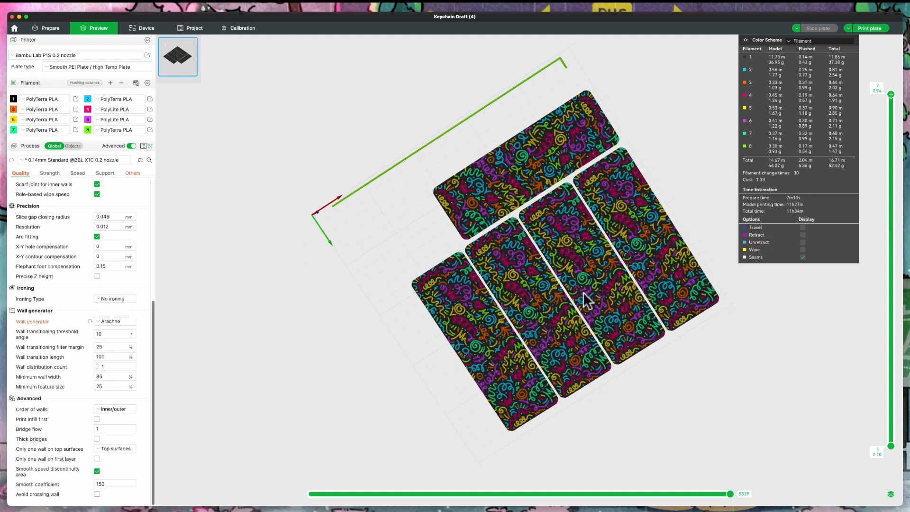
pyautogui.scroll(5, 635, 292)
pyautogui.scroll(6, 647, 317)
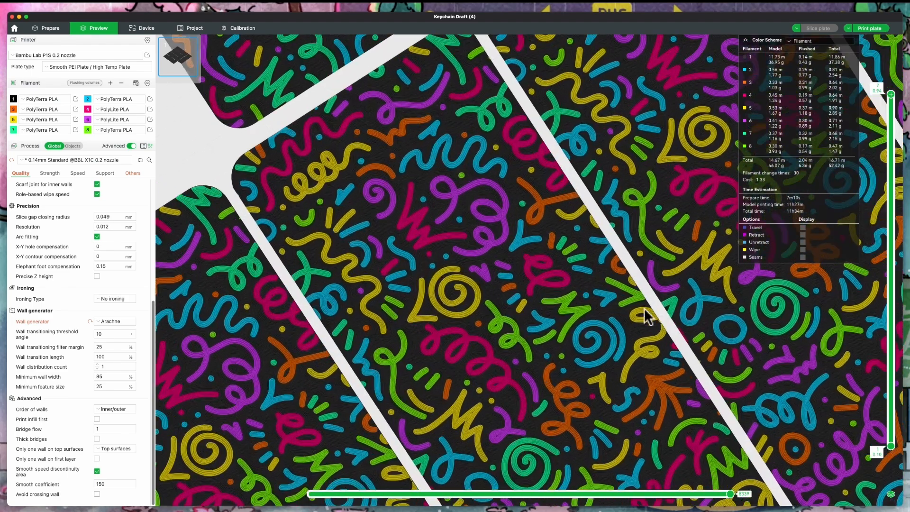
pyautogui.scroll(-3, 639, 299)
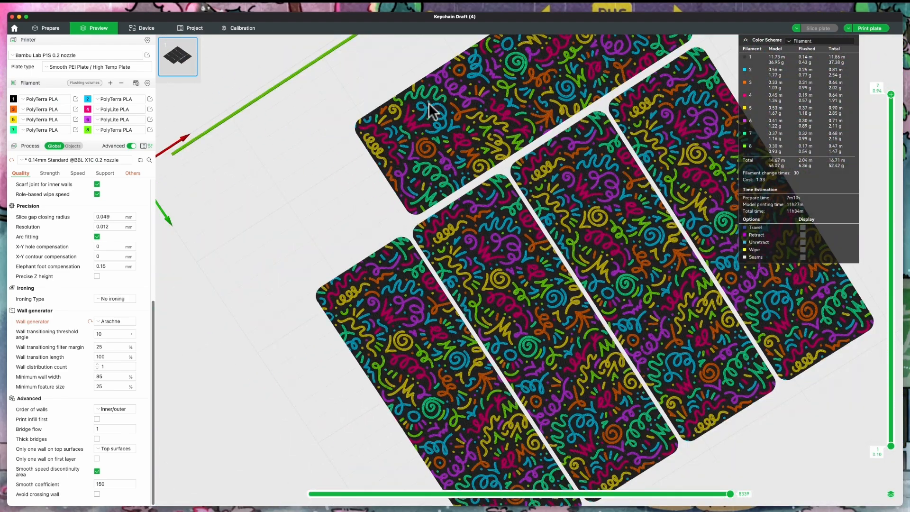
pyautogui.scroll(-5, 545, 280)
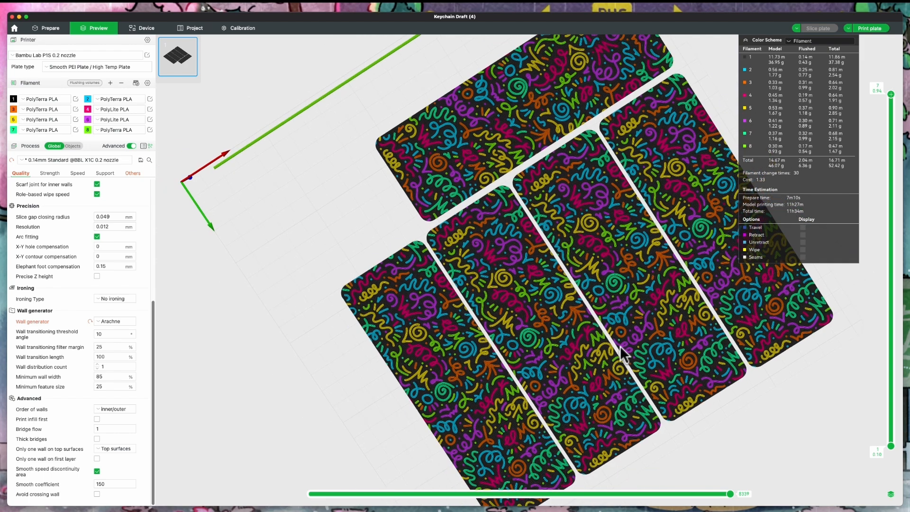
pyautogui.moveTo(413, 151); pyautogui.dragTo(424, 207)
pyautogui.scroll(2, 505, 272)
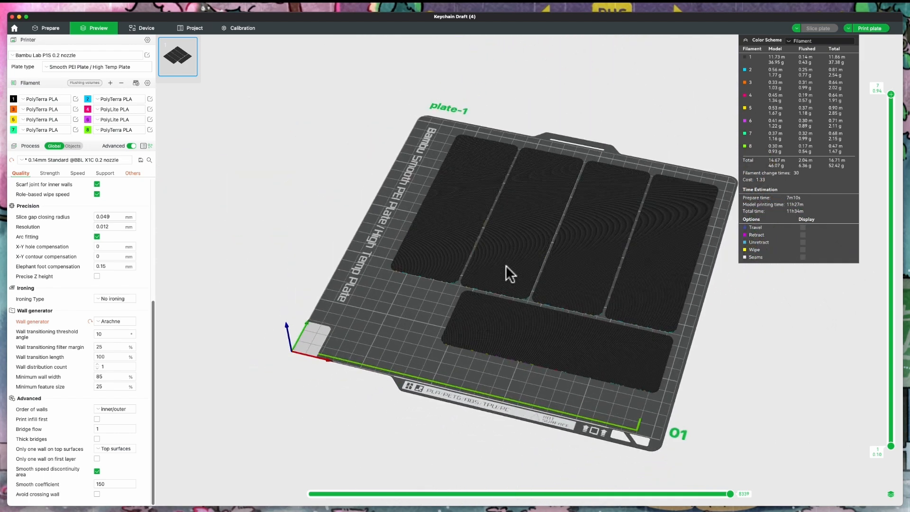